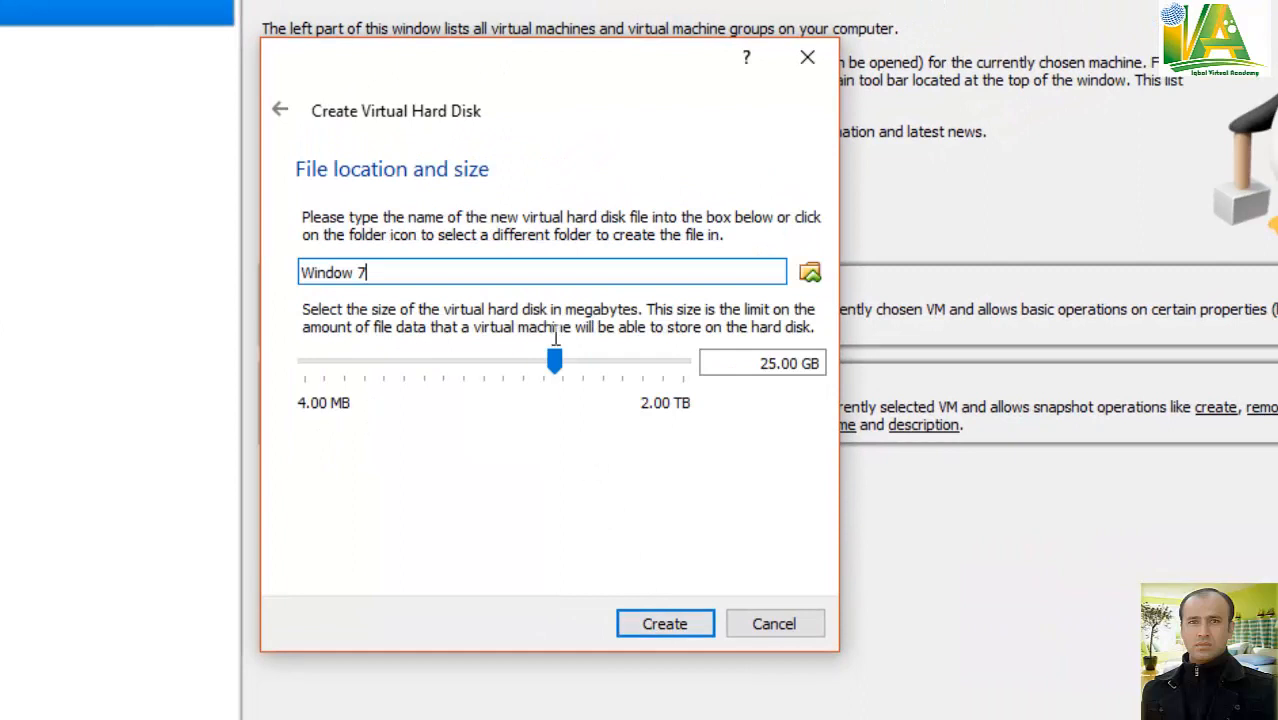
Set the Window 7 virtual hard disk's size to 10.98 GB and create the disk.
drag(557, 365, 531, 366)
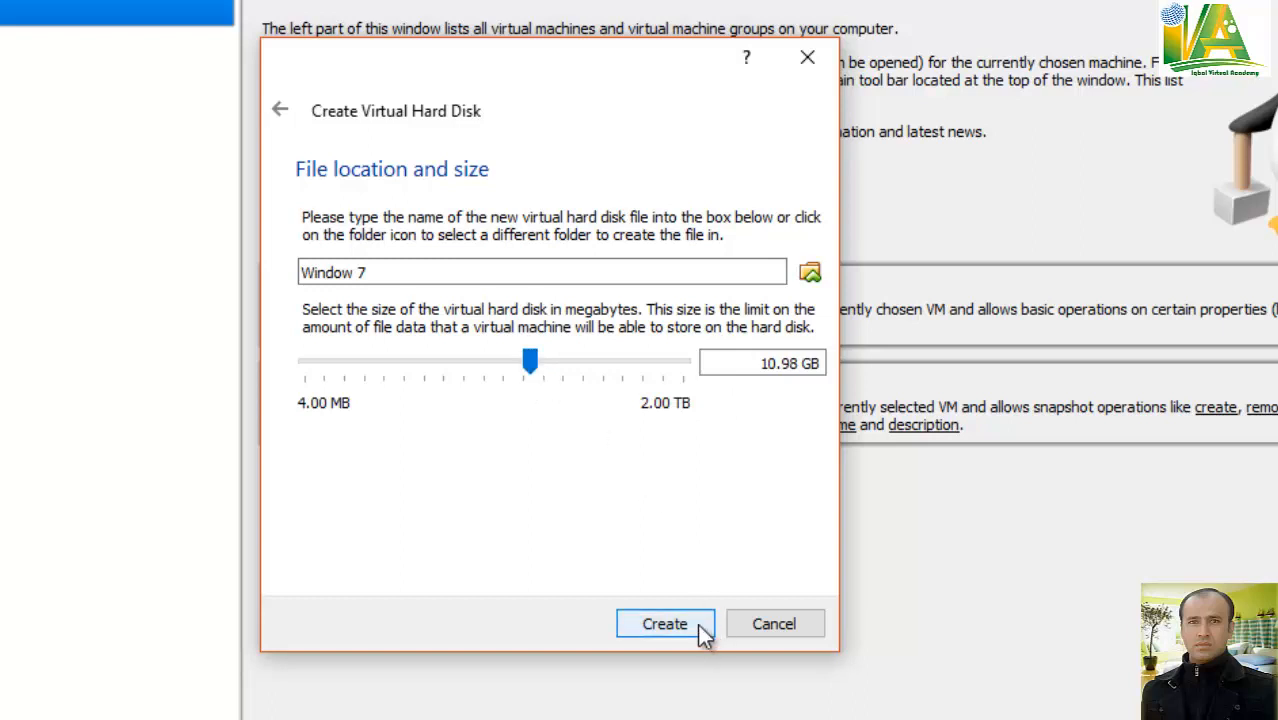
click(665, 624)
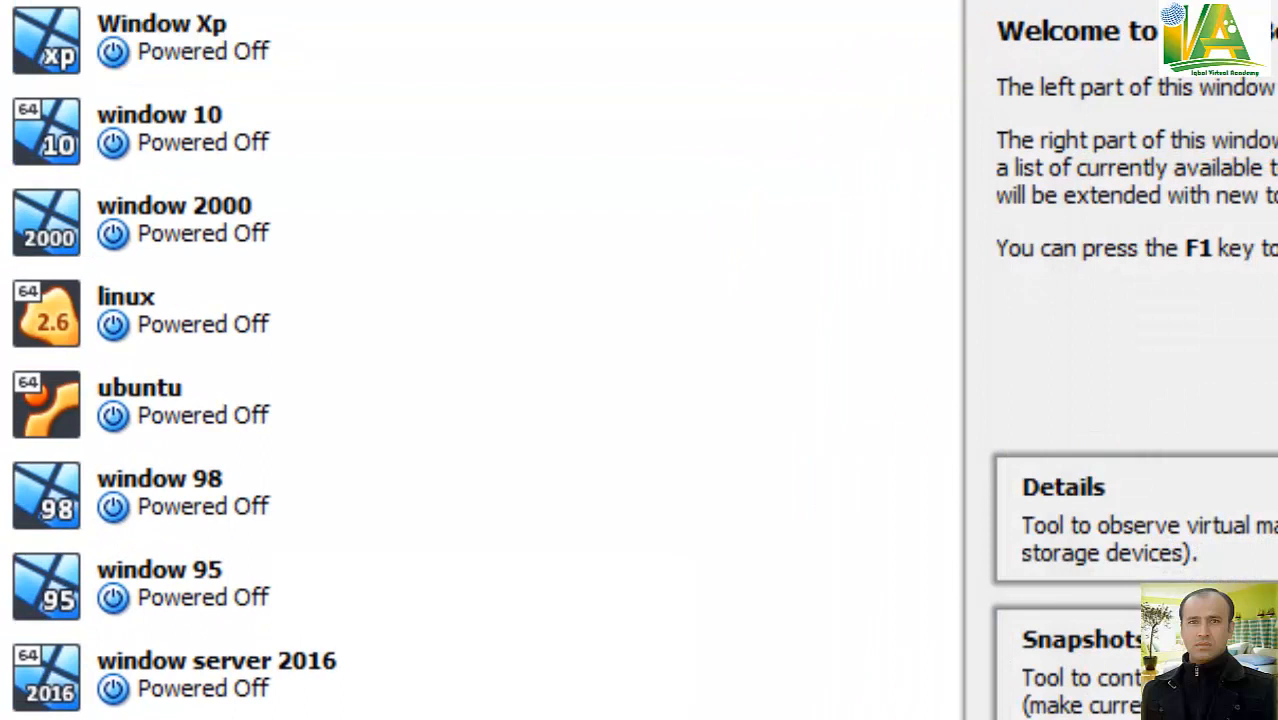
click(486, 624)
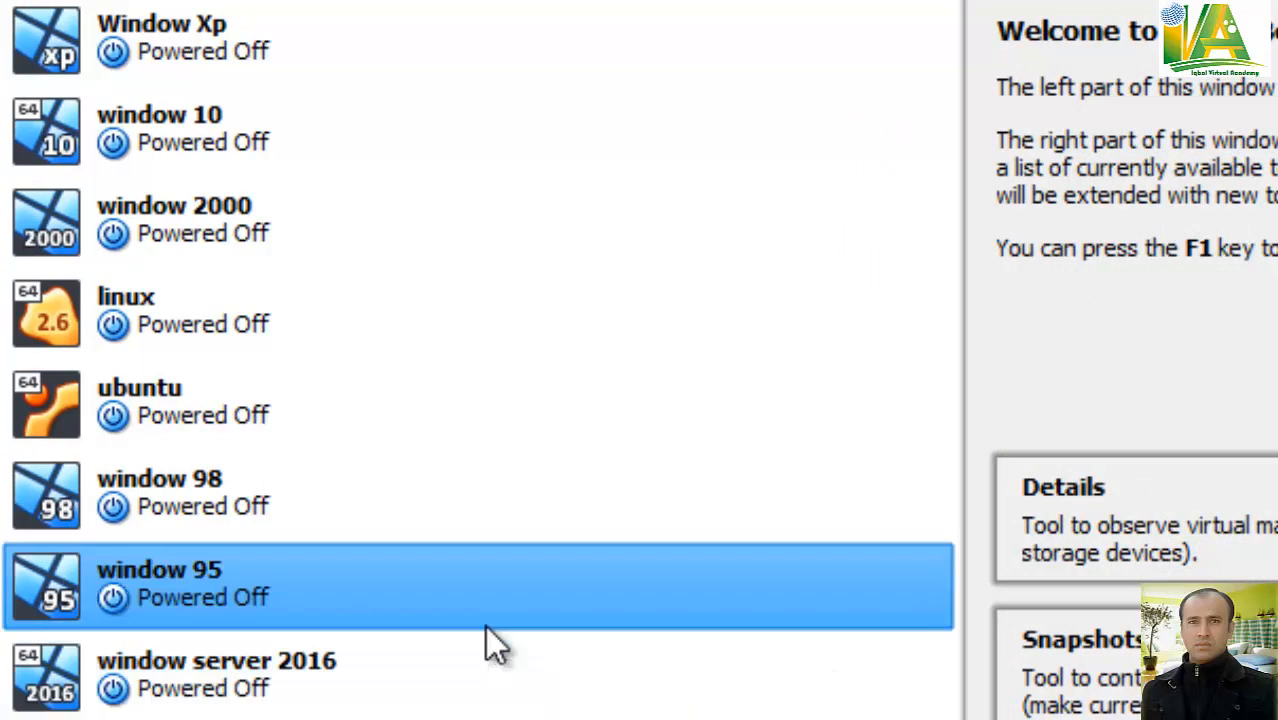
click(443, 500)
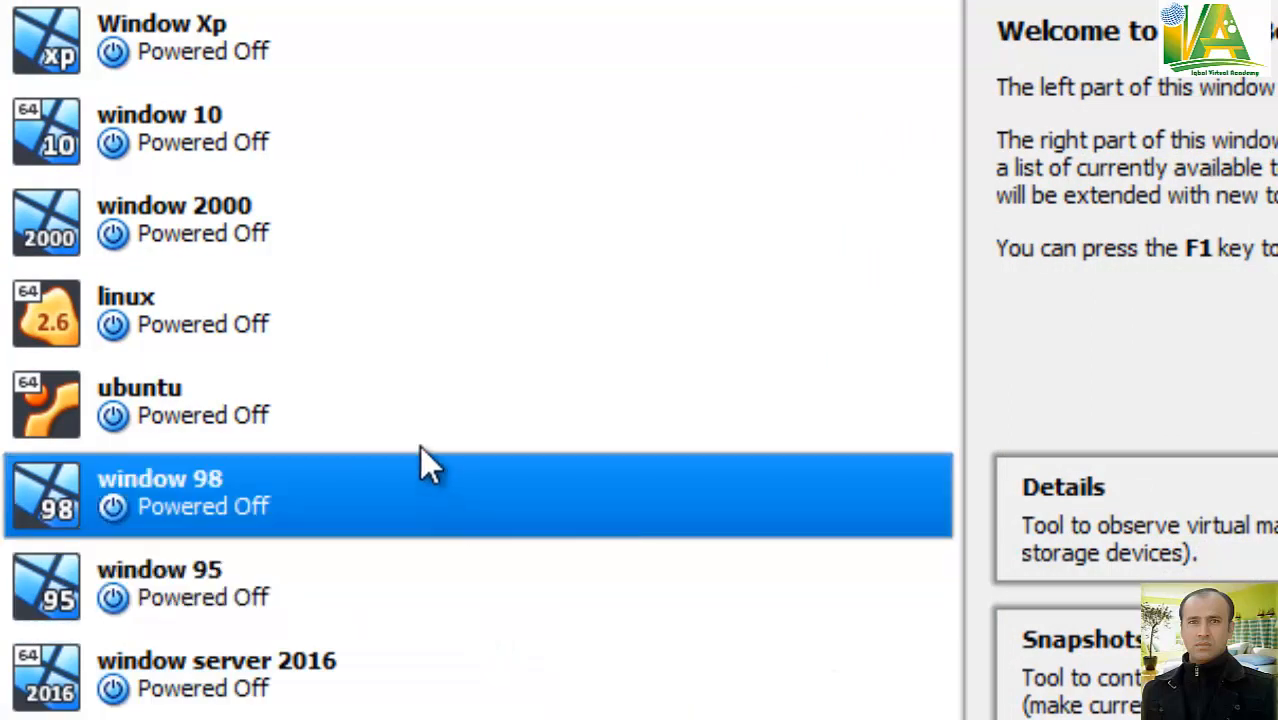
click(417, 438)
click(392, 352)
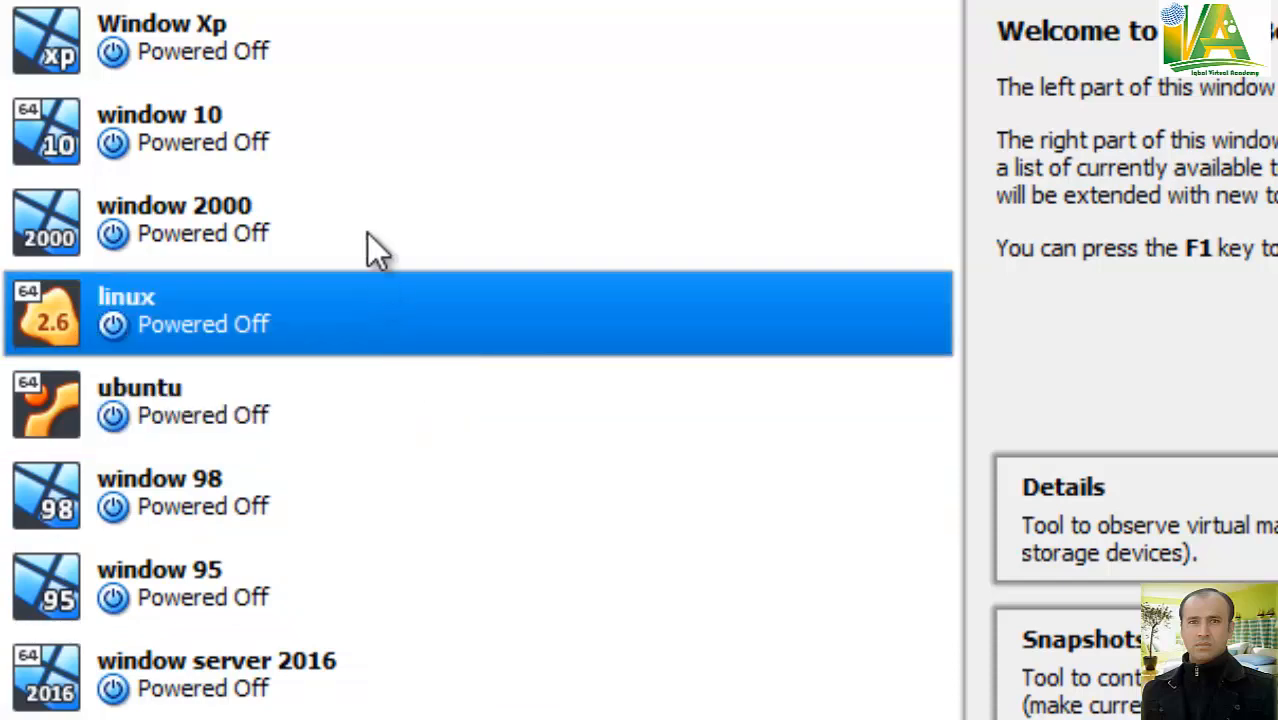
click(367, 225)
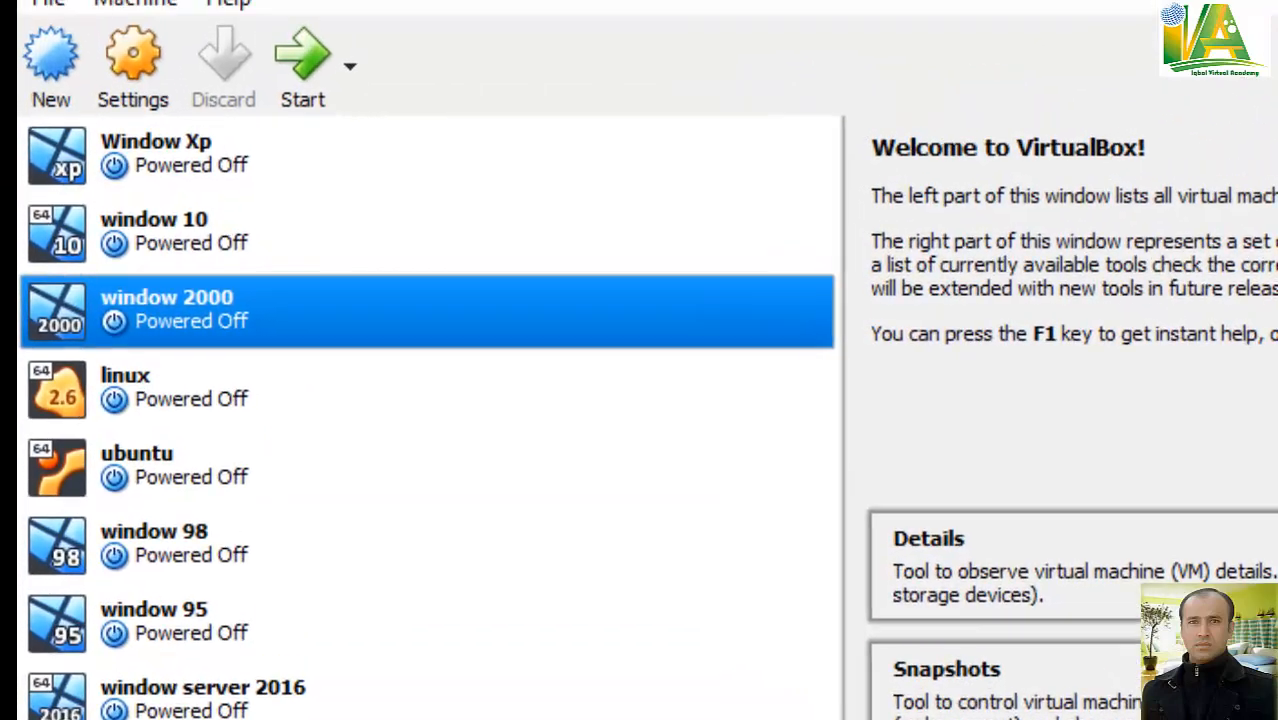
Attach en_windows_7_ultimate_x86_dvd.iso from the wINDOW7 desktop folder to the Window 7 machine's empty optical drive and save the settings.
click(231, 603)
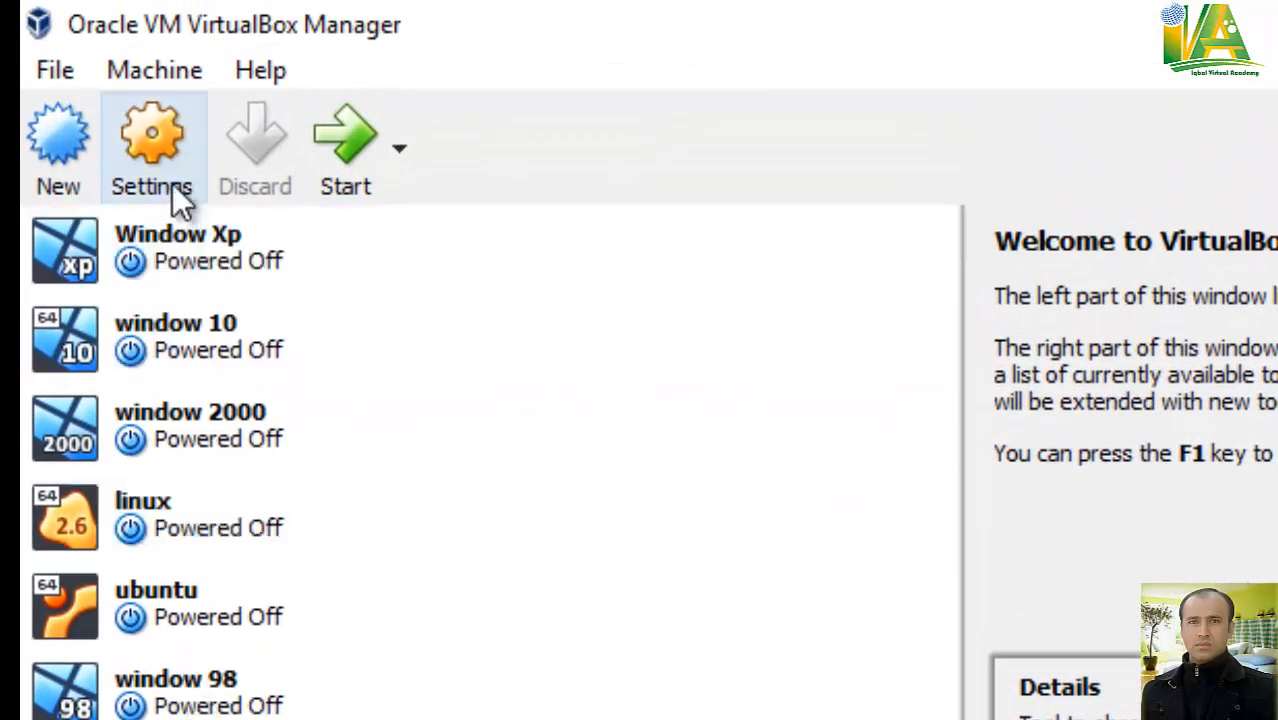
click(170, 185)
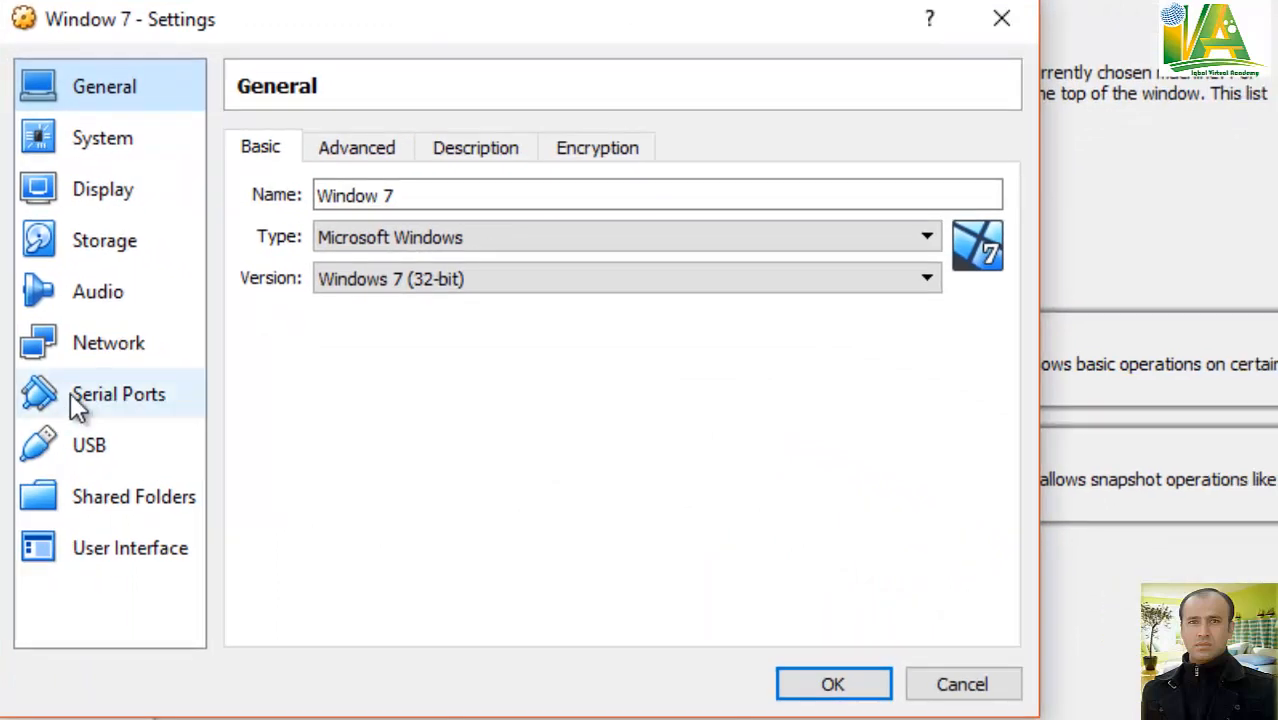
click(142, 255)
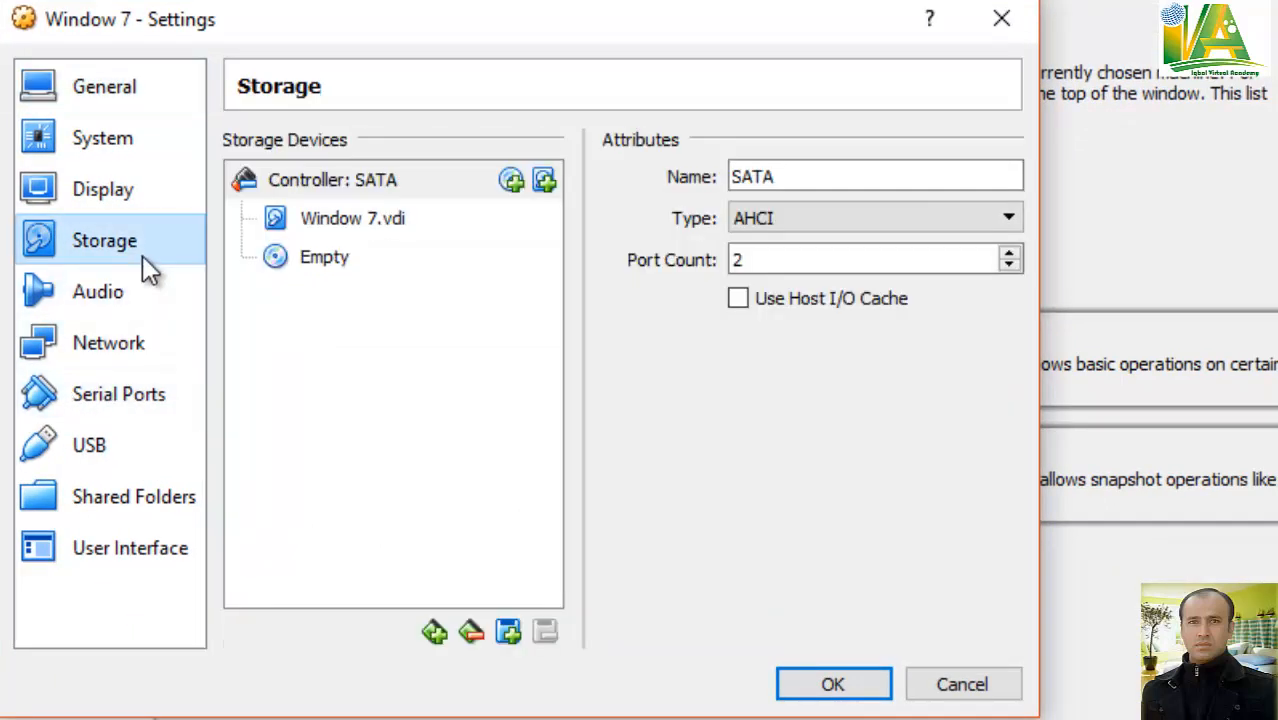
click(341, 266)
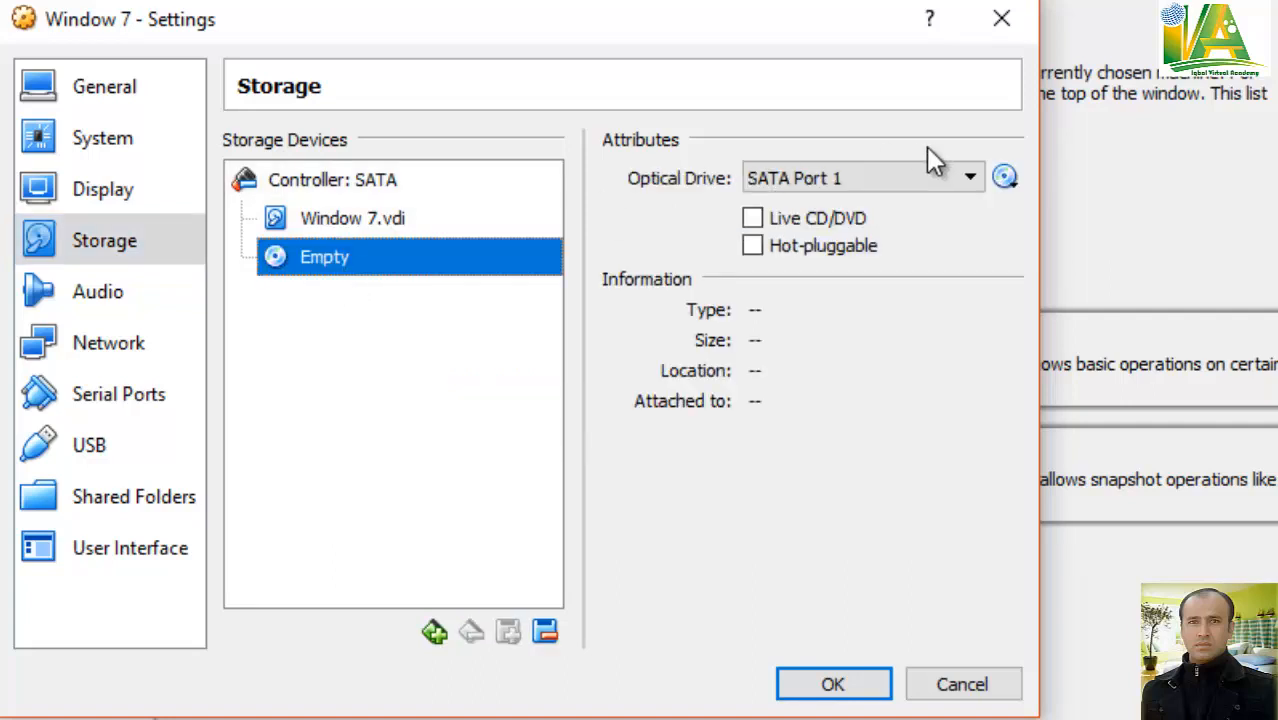
click(1005, 179)
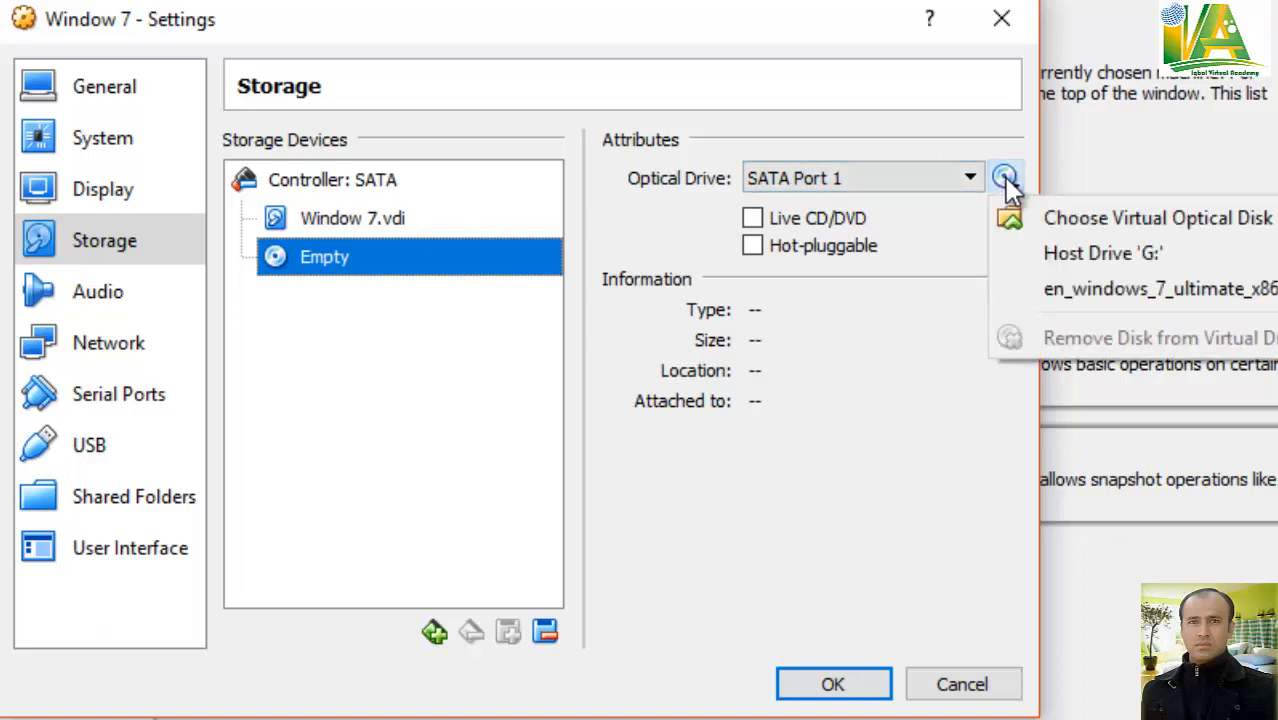
click(1057, 217)
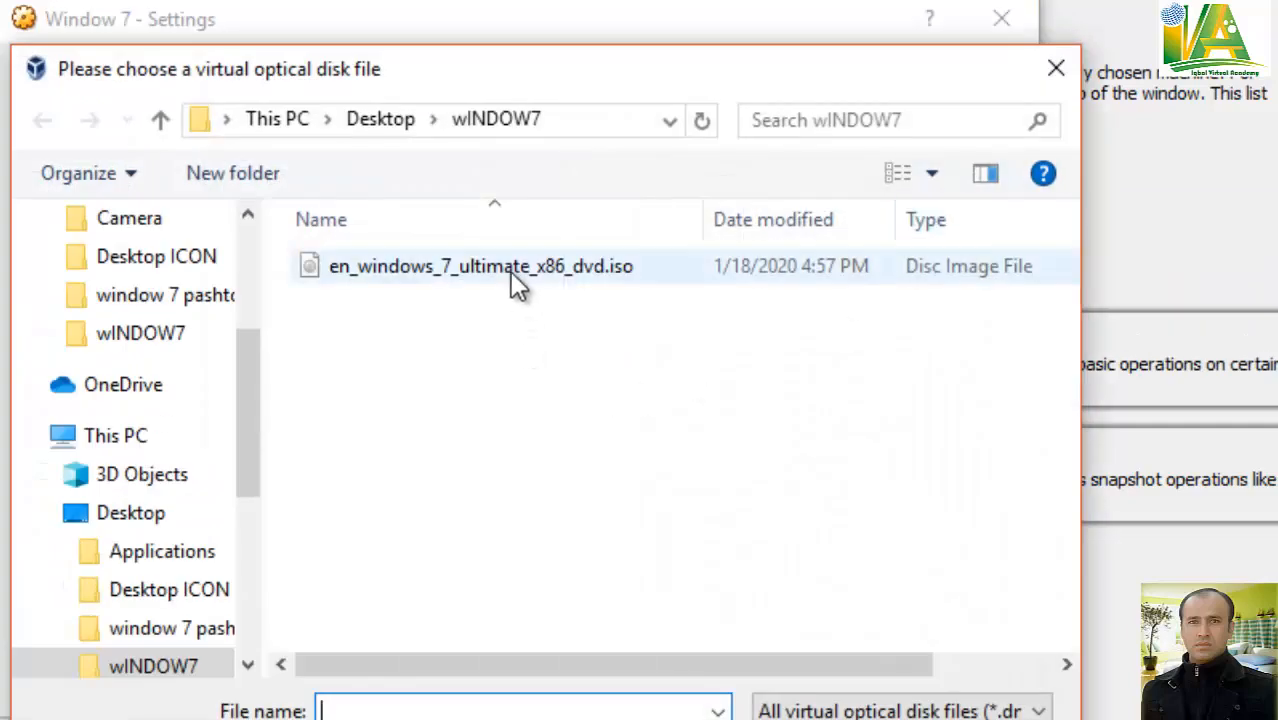
click(508, 268)
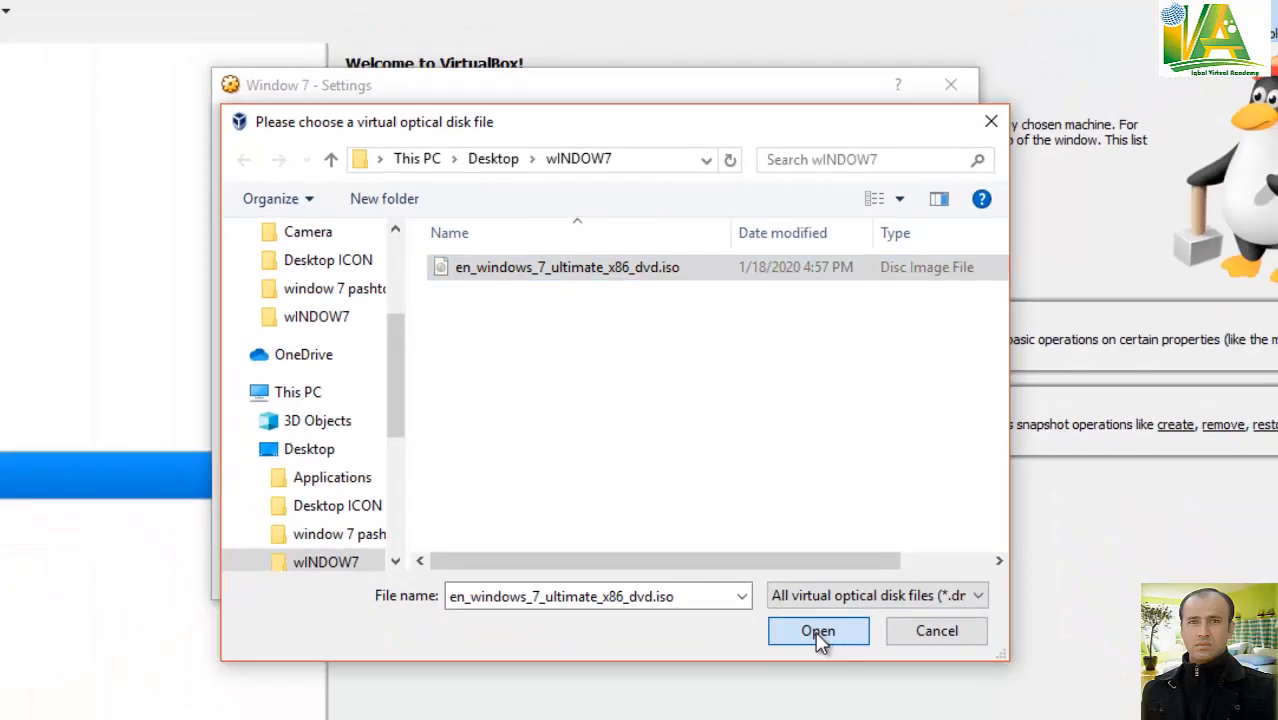
click(823, 719)
click(825, 516)
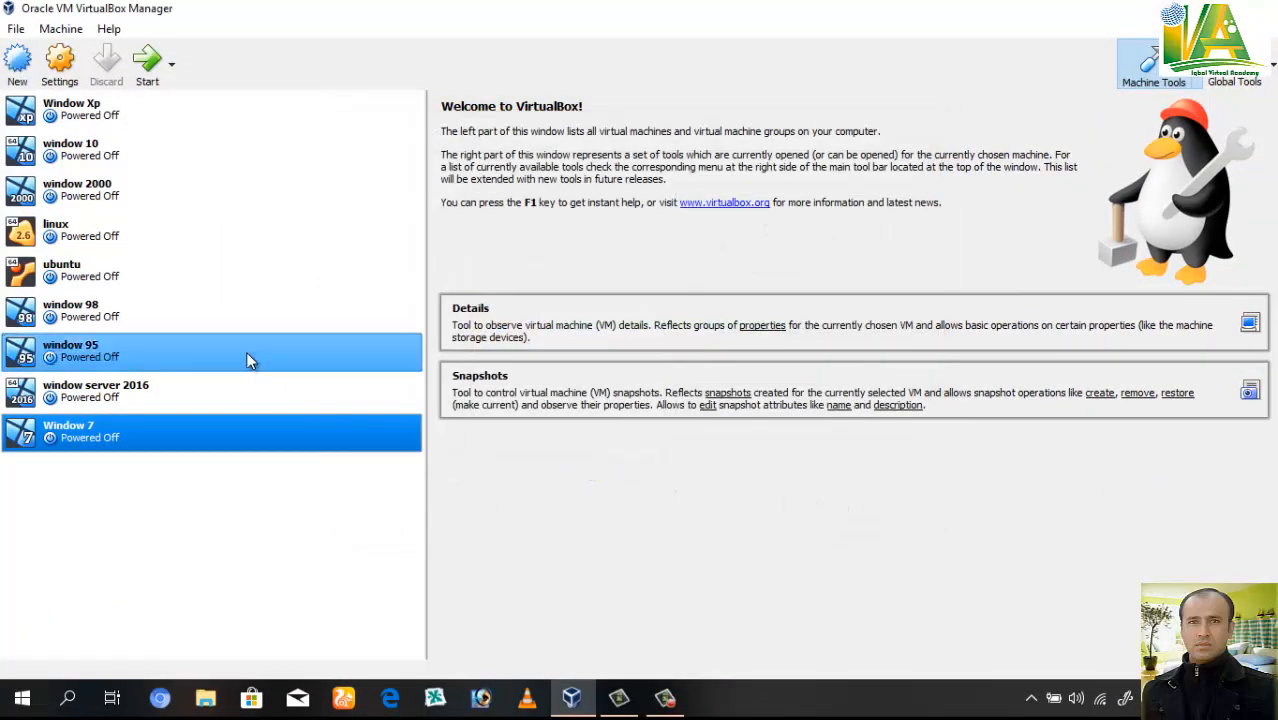
Start the Window 7 virtual machine and dismiss the notice about automatic keyboard capture.
click(147, 63)
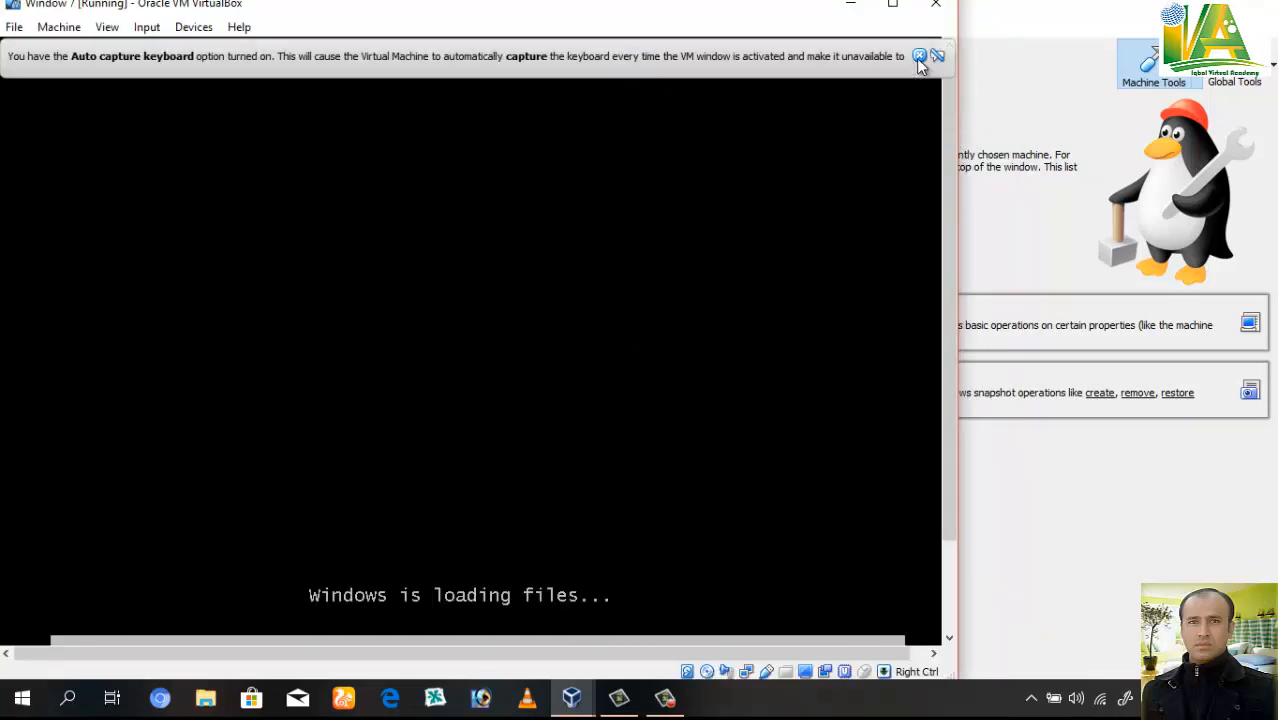
click(919, 57)
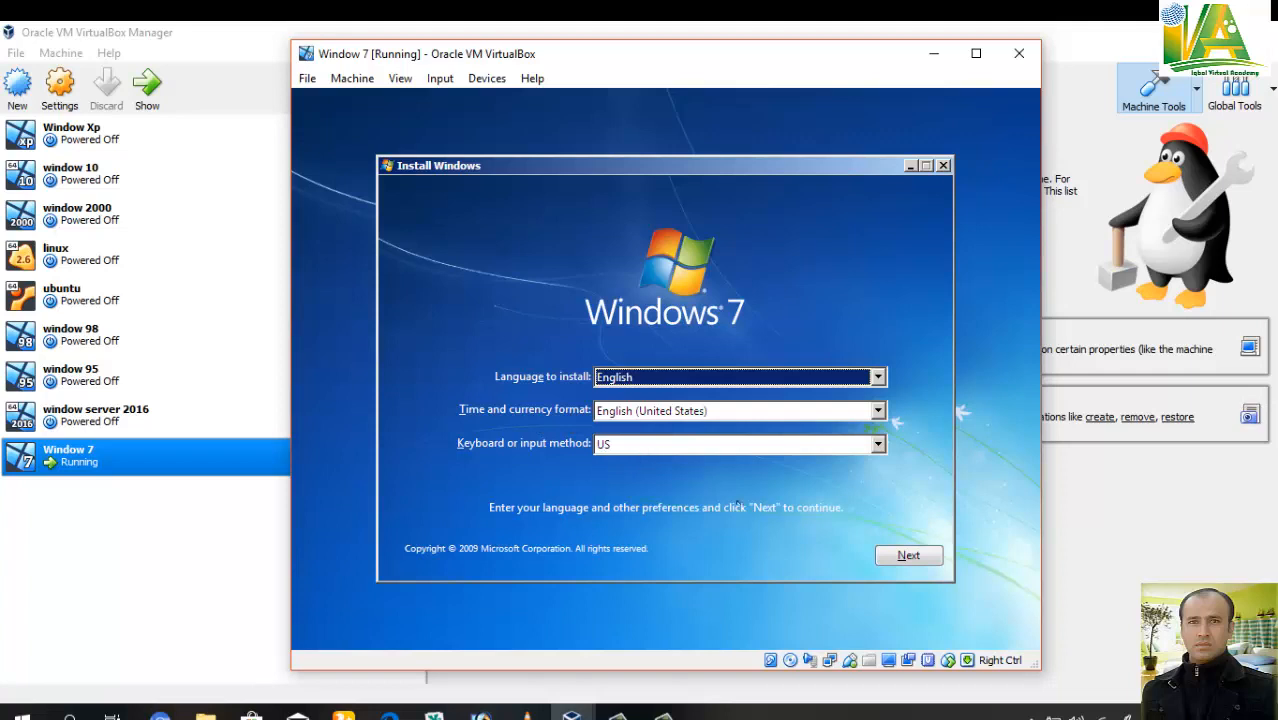
Keep English, the English (United States) format and the US keyboard as preferences, and start the Windows 7 installation.
click(875, 378)
click(876, 379)
click(878, 411)
click(879, 416)
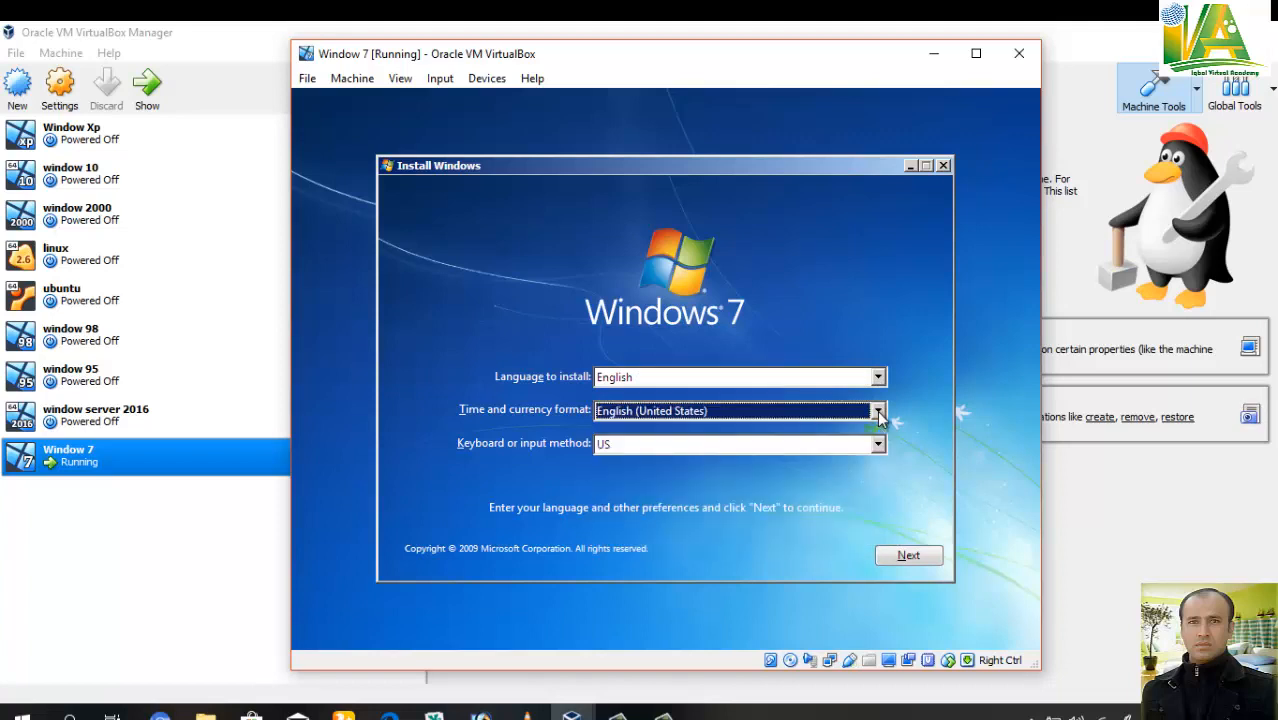
click(878, 444)
click(878, 446)
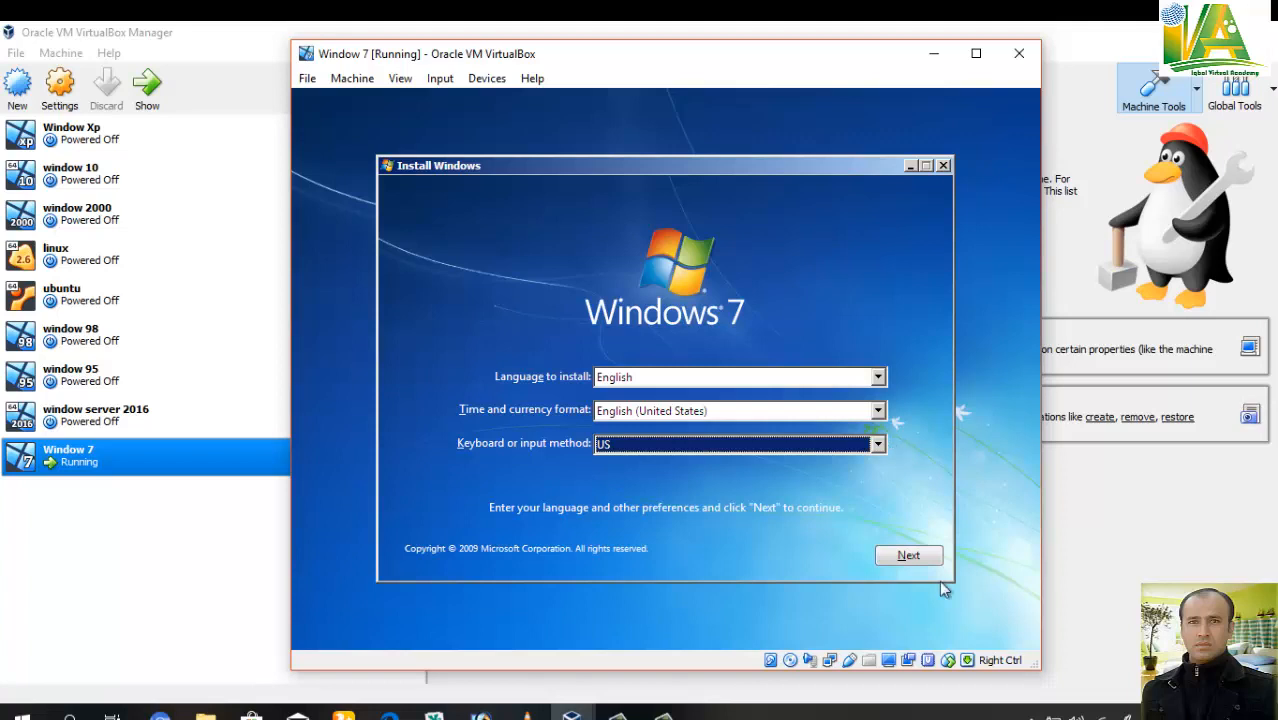
click(910, 560)
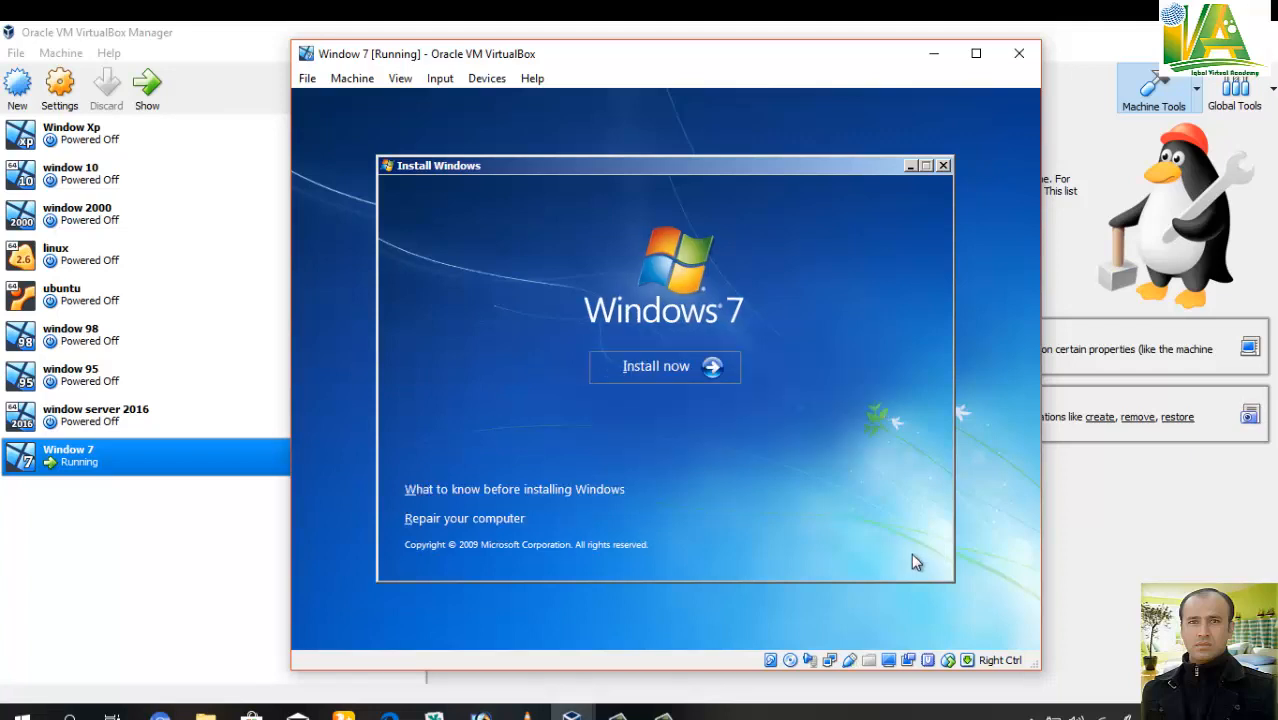
click(690, 370)
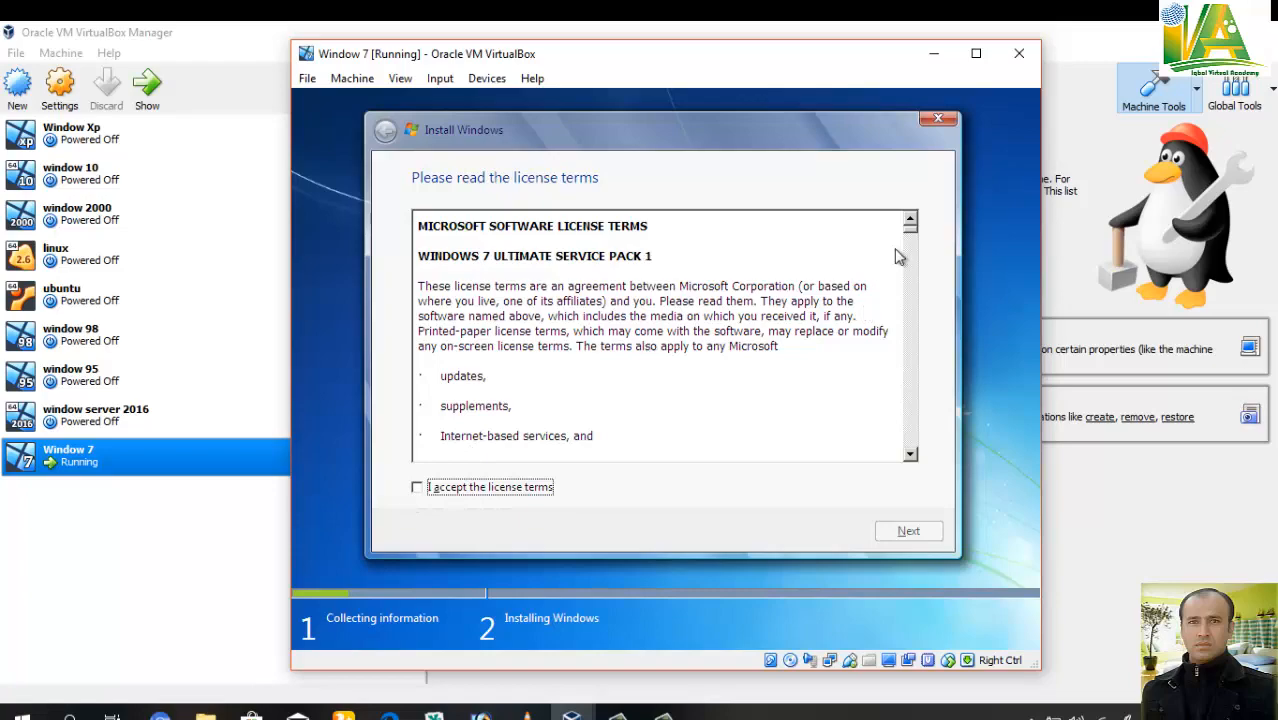
Look through the Windows 7 license terms, accept them and continue the setup.
drag(911, 237, 915, 379)
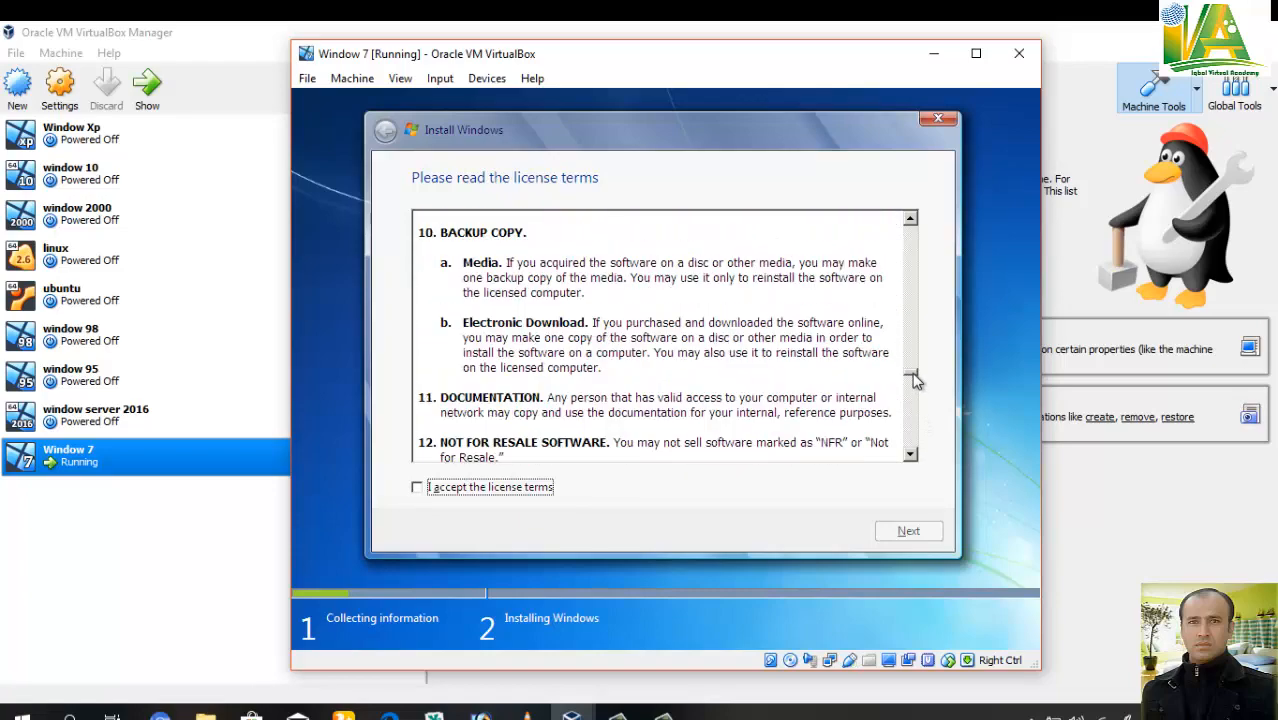
click(417, 492)
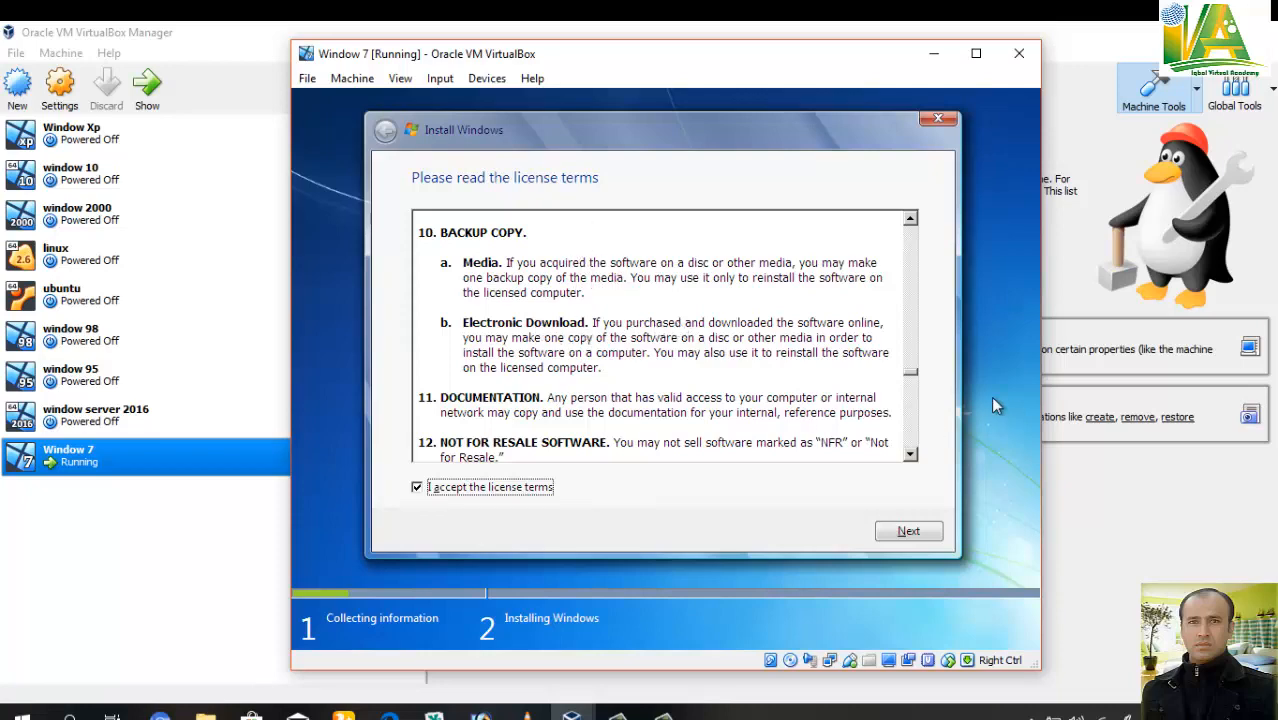
drag(914, 376, 914, 346)
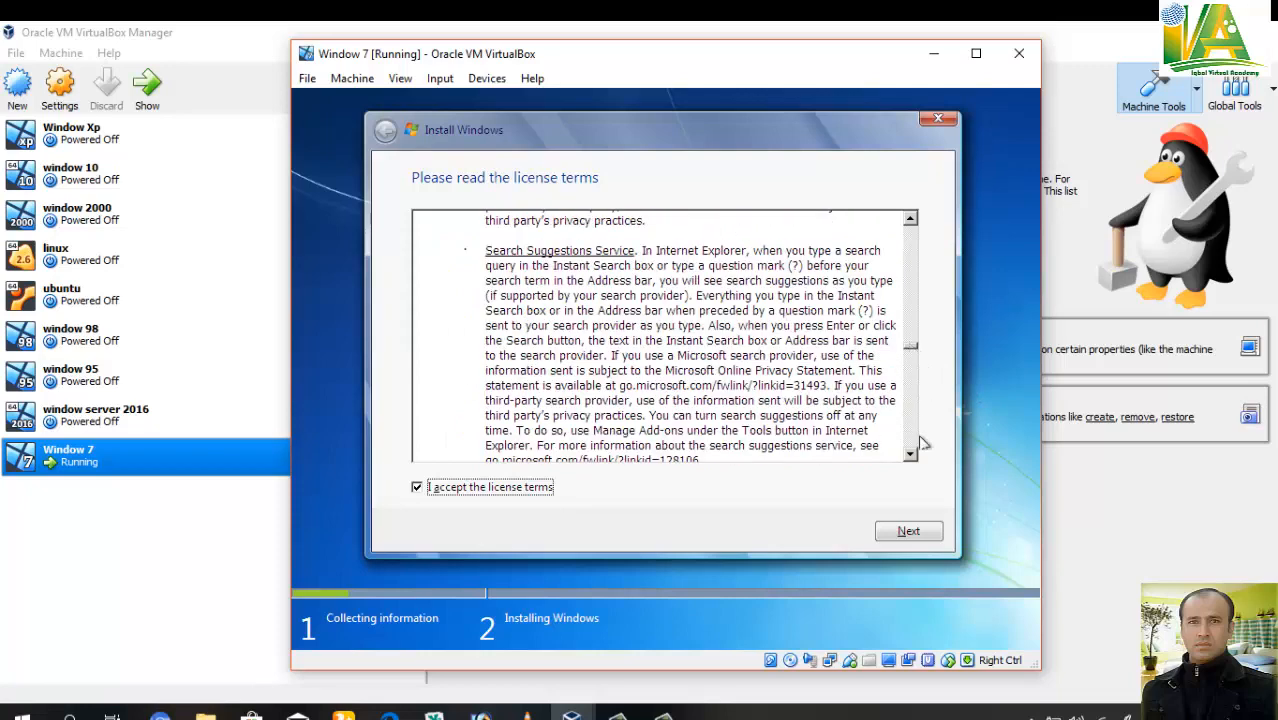
click(906, 533)
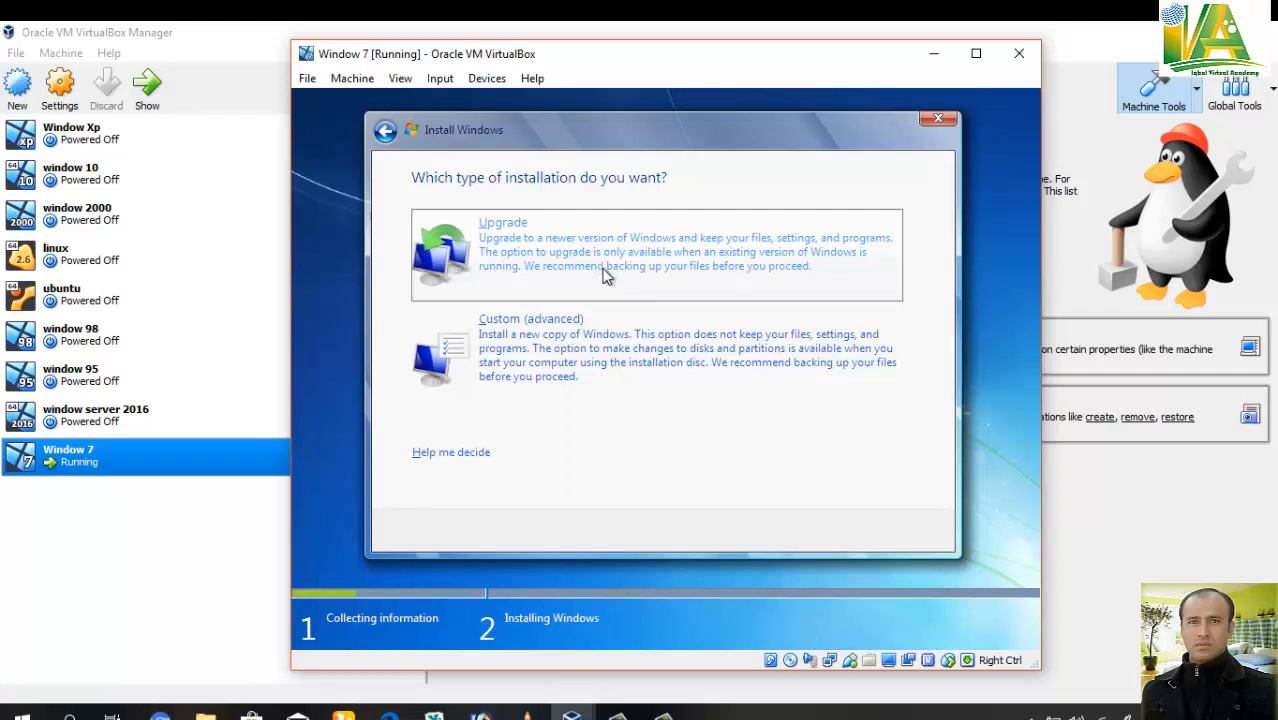
Install Windows 7 as a Custom (advanced) installation on Disk 0 Unallocated Space and restart without waiting for the countdown.
click(578, 350)
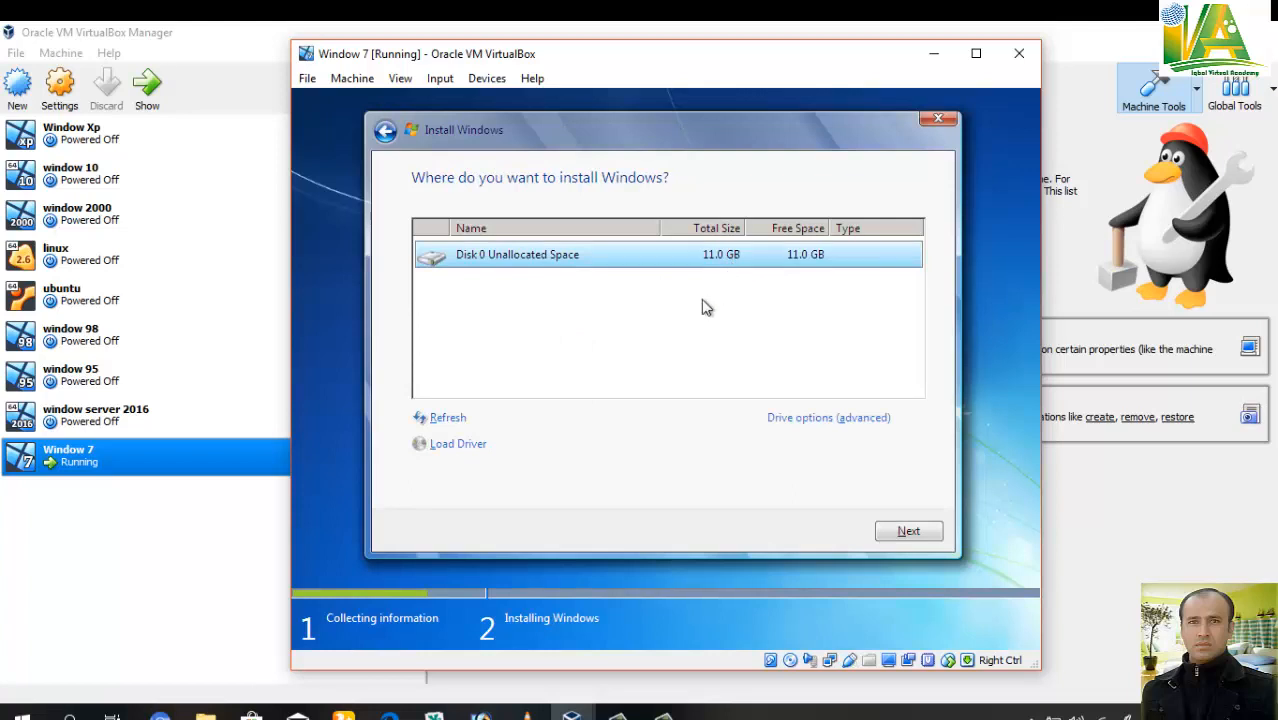
click(905, 527)
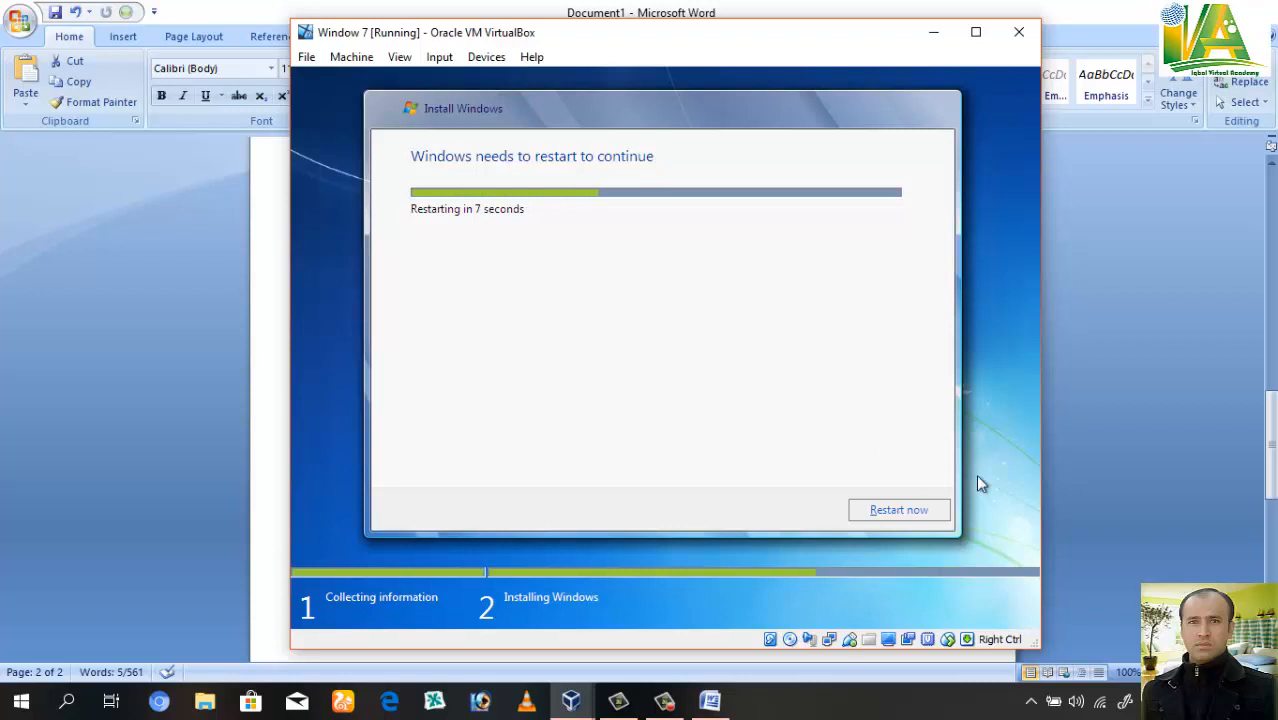
click(900, 512)
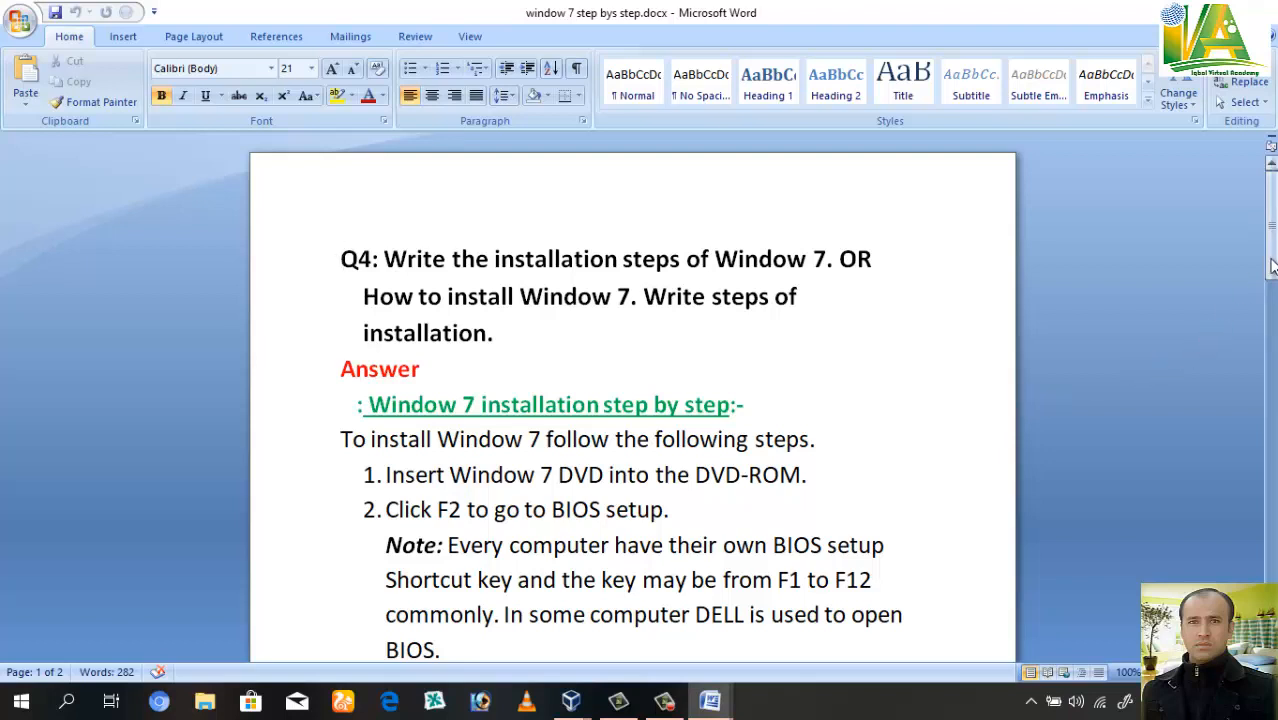
Read through the first Windows 7 installation steps in the Word document "window 7 step bys step.docx".
drag(1271, 262, 1272, 296)
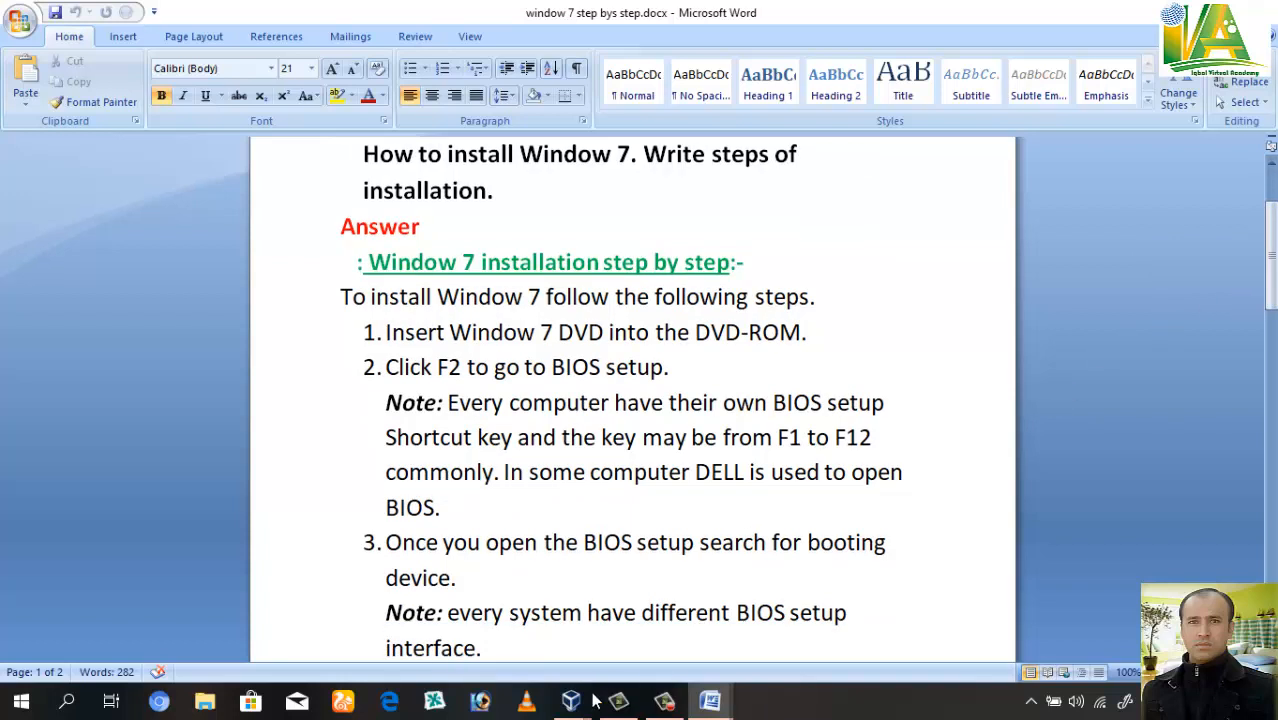
mouse_move(583, 705)
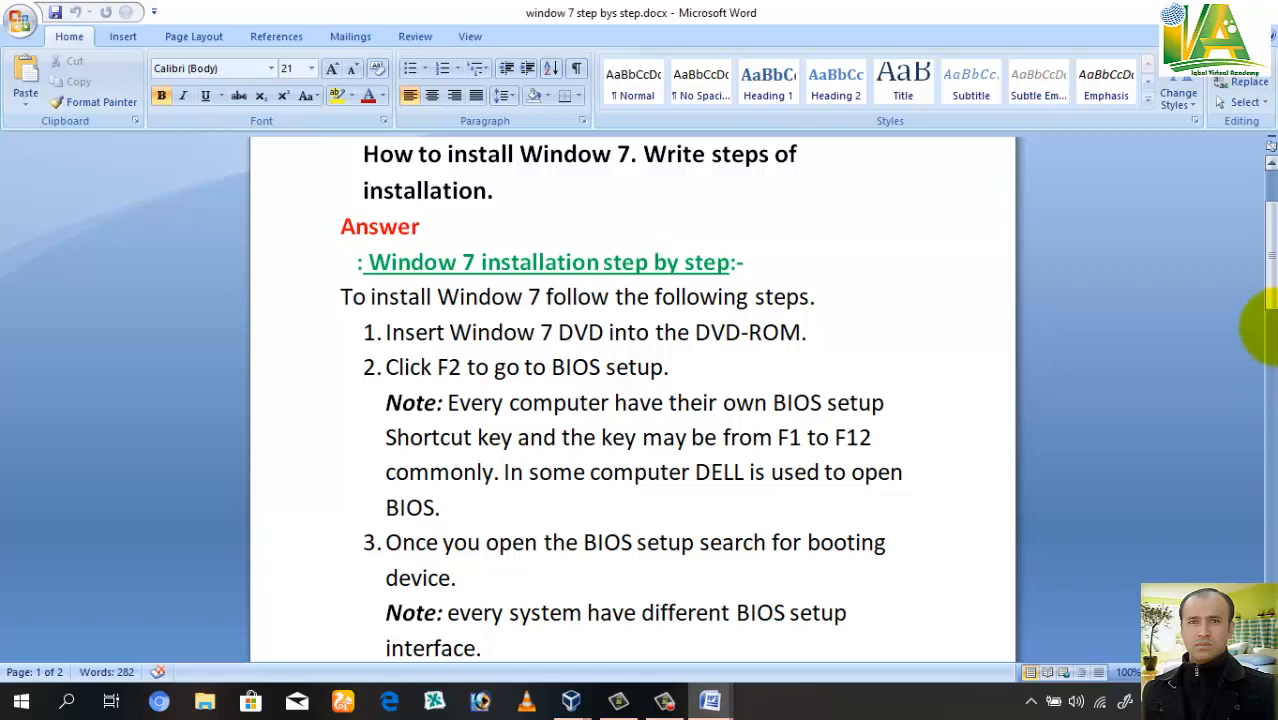
drag(1268, 285, 1266, 317)
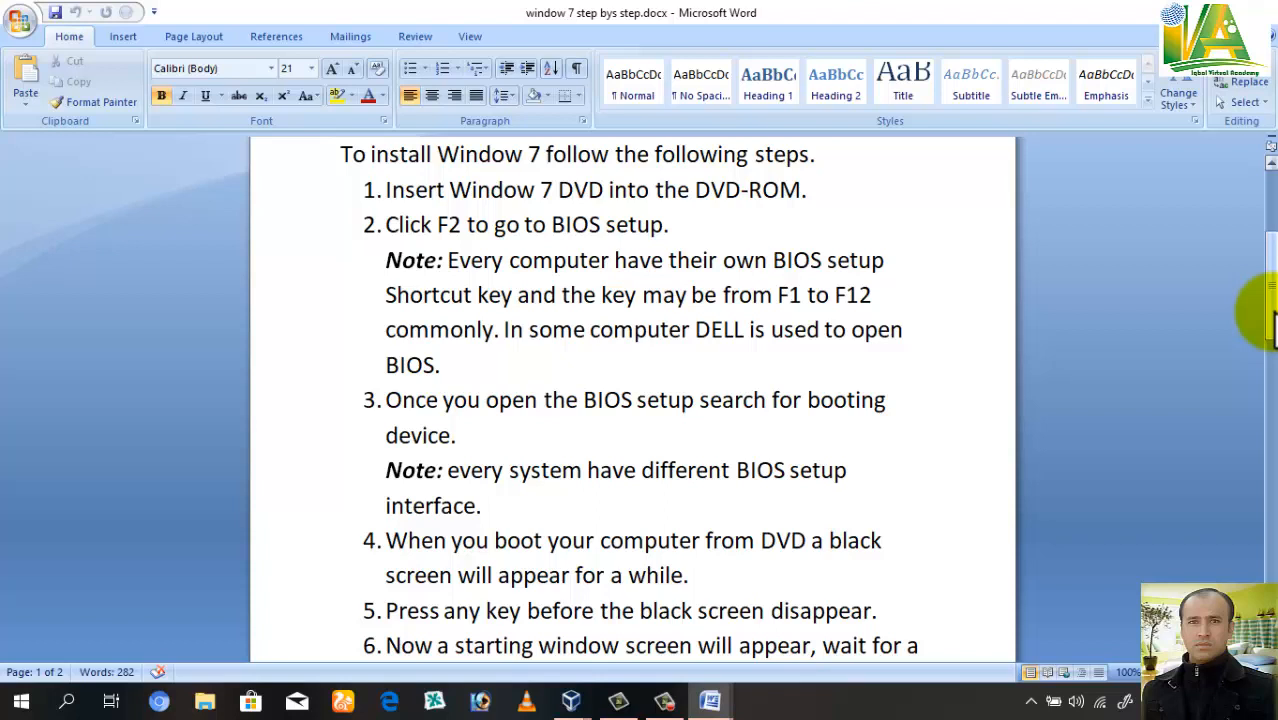
drag(1270, 318, 1268, 332)
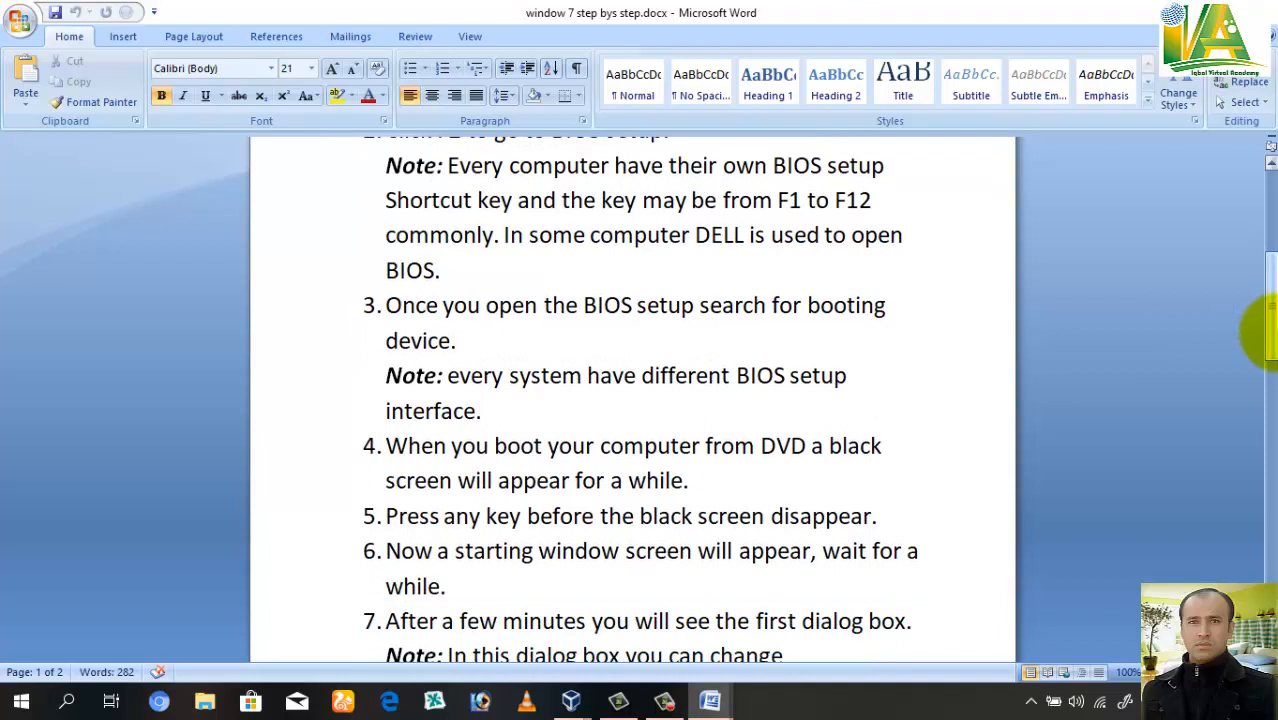
Add five dots at the end of step 4, the one about the black screen when booting from DVD.
click(740, 487)
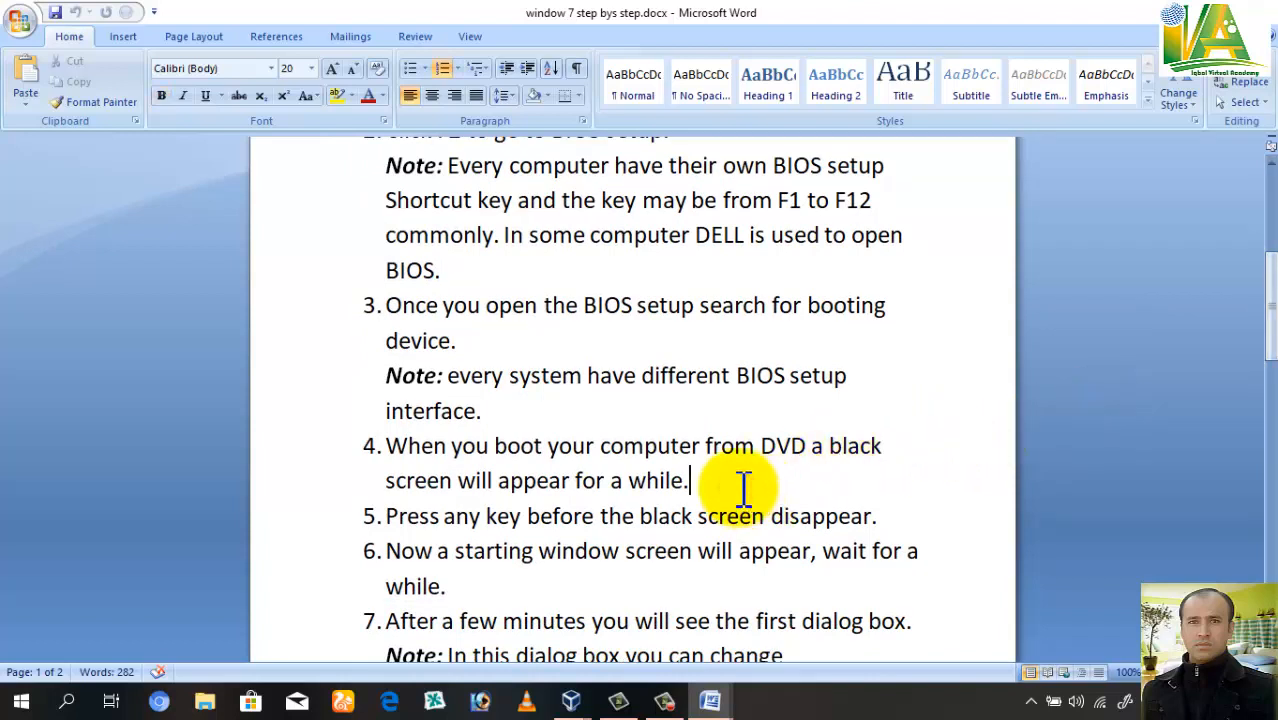
text(.....)
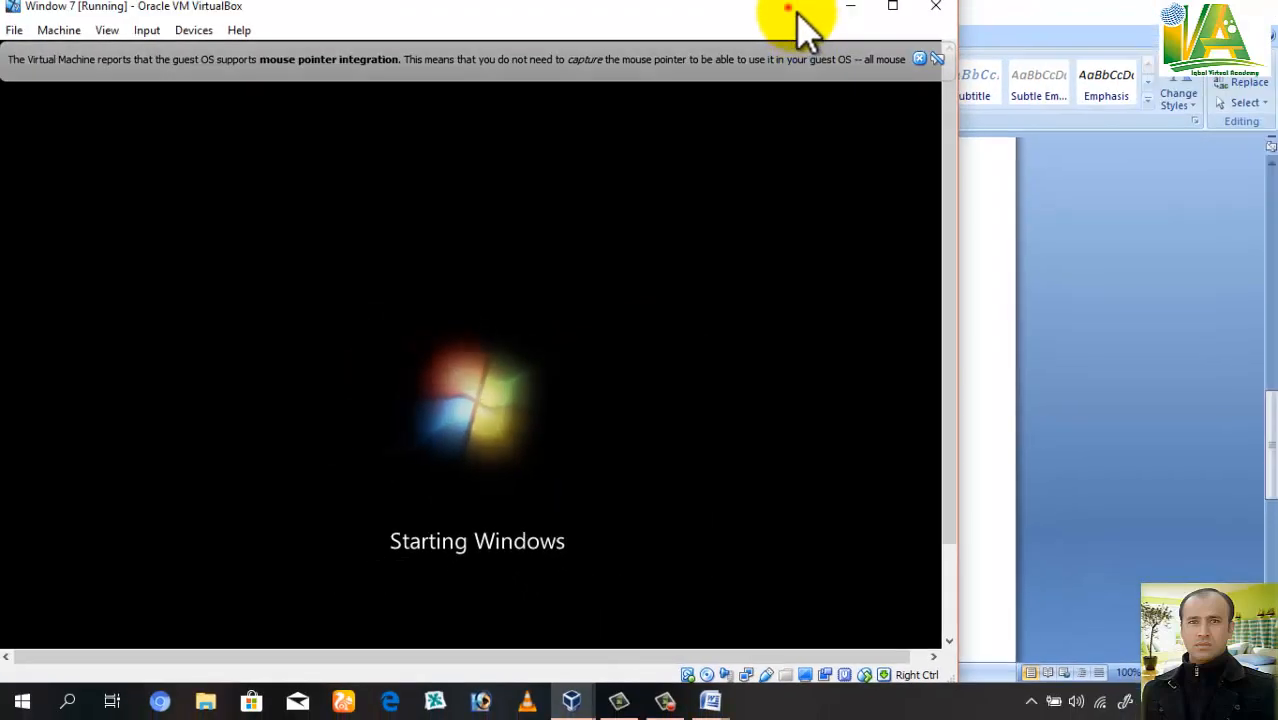
Reposition the running Window 7 machine's window and dismiss the mouse pointer integration notice.
drag(797, 12, 963, 30)
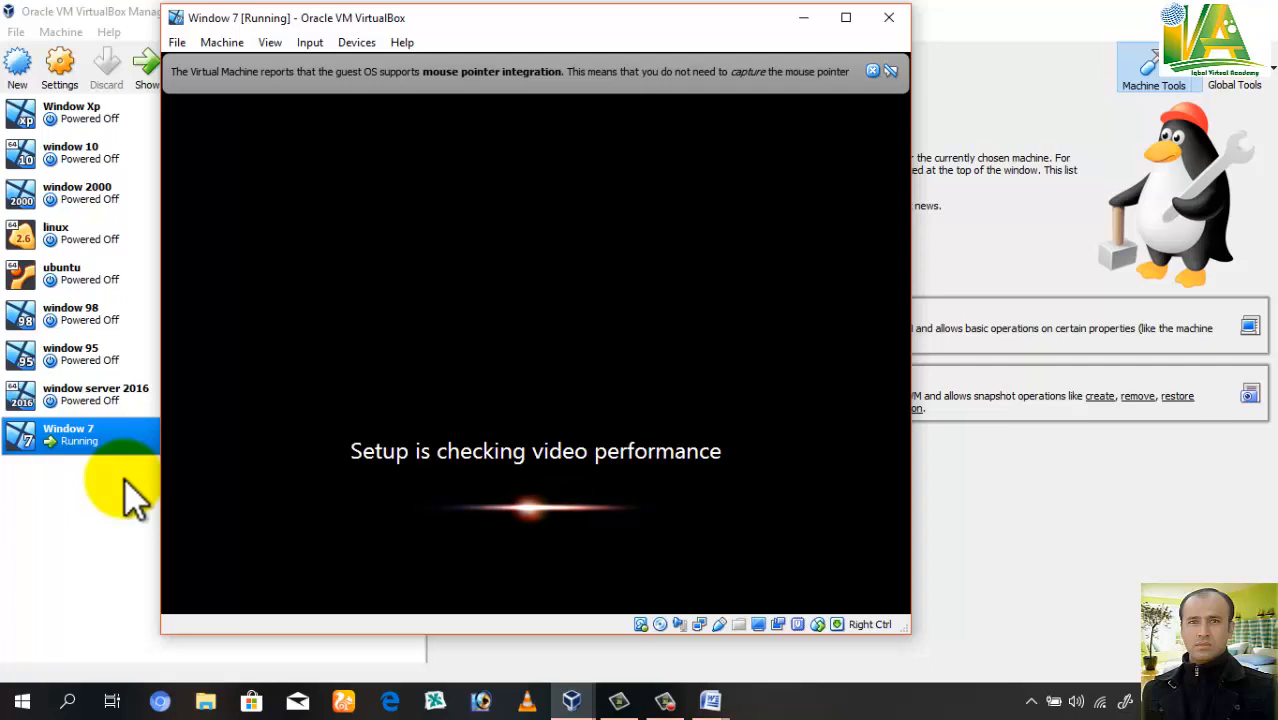
click(873, 72)
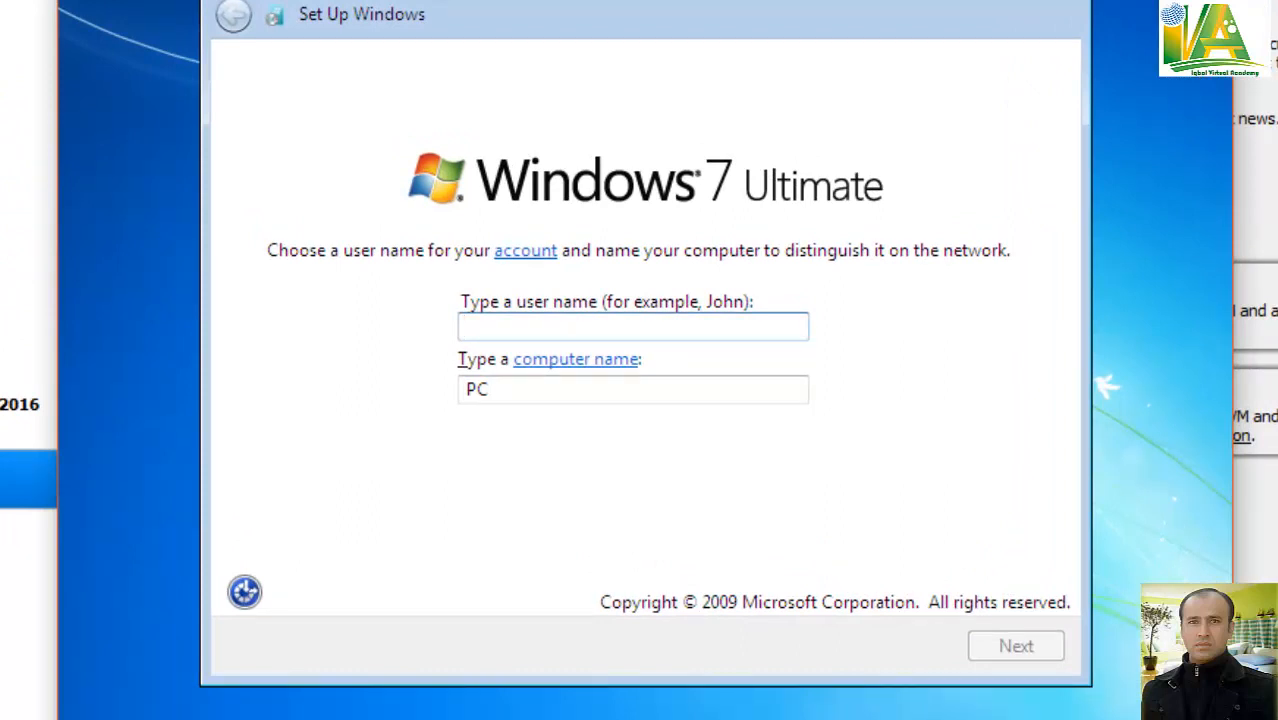
Enter the account's user name in capital letters, keep the suggested computer name, and continue the Windows setup.
text(ja)
key(BackSpace)
key(BackSpace)
text(jave)
key(BackSpace)
key(BackSpace)
key(BackSpace)
key(BackSpace)
text(J)
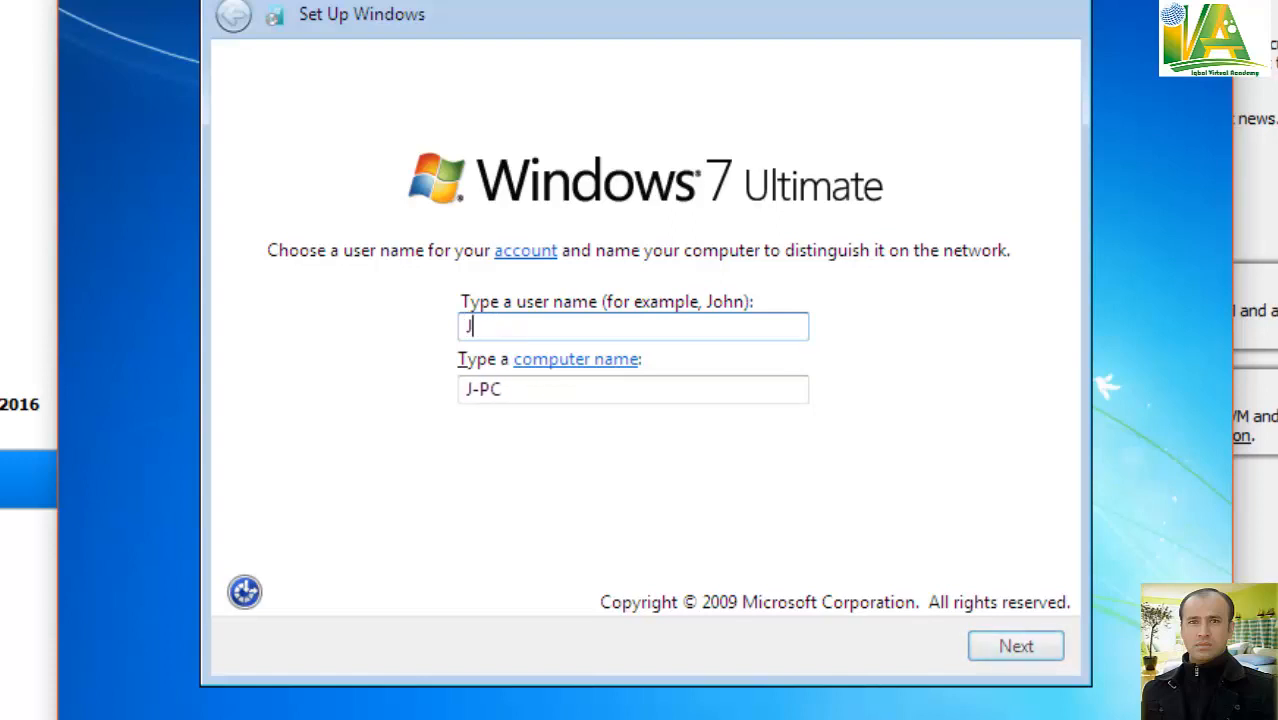
text(AVED IQBAL)
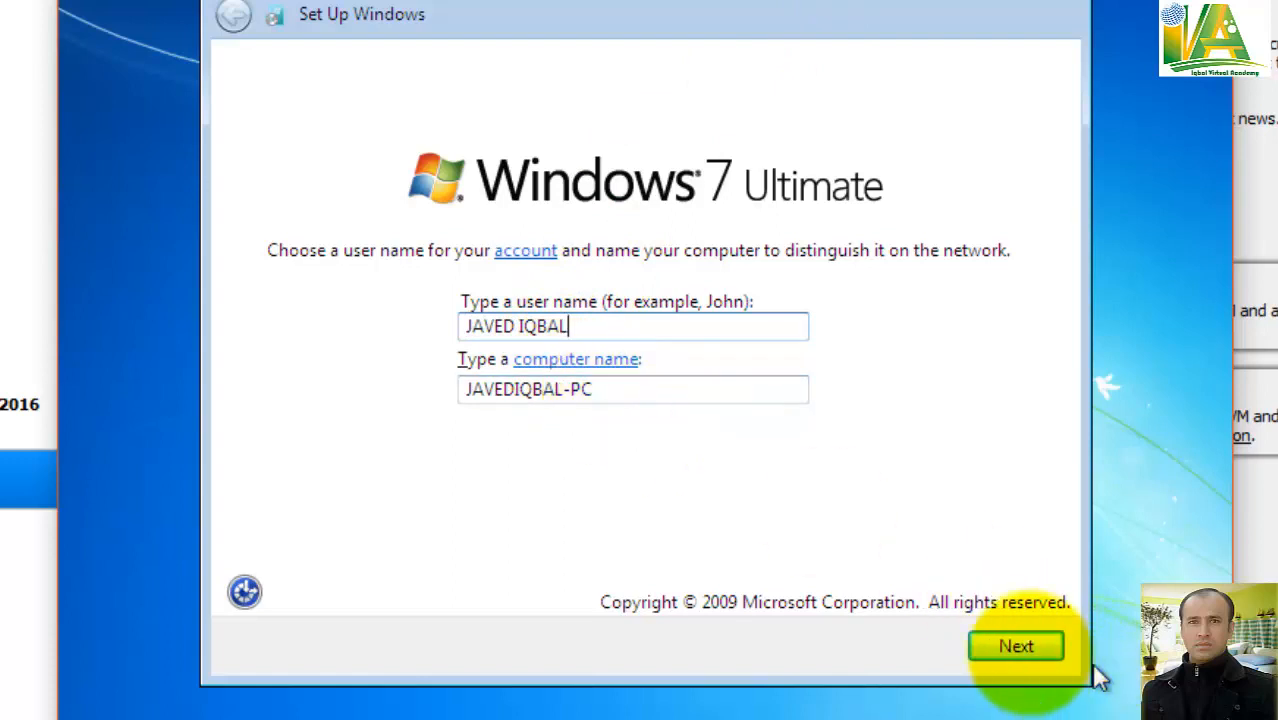
click(1027, 650)
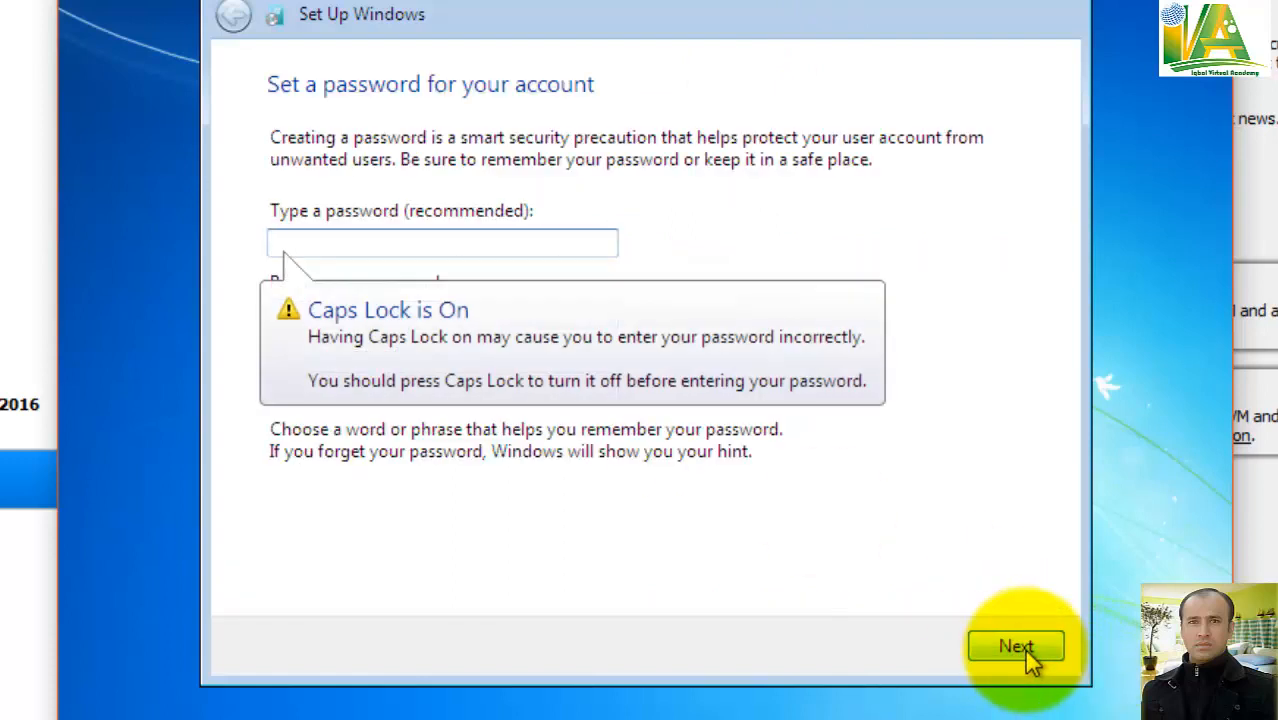
Continue without an account password or product key, and choose Ask me later for the update and protection settings.
click(1027, 648)
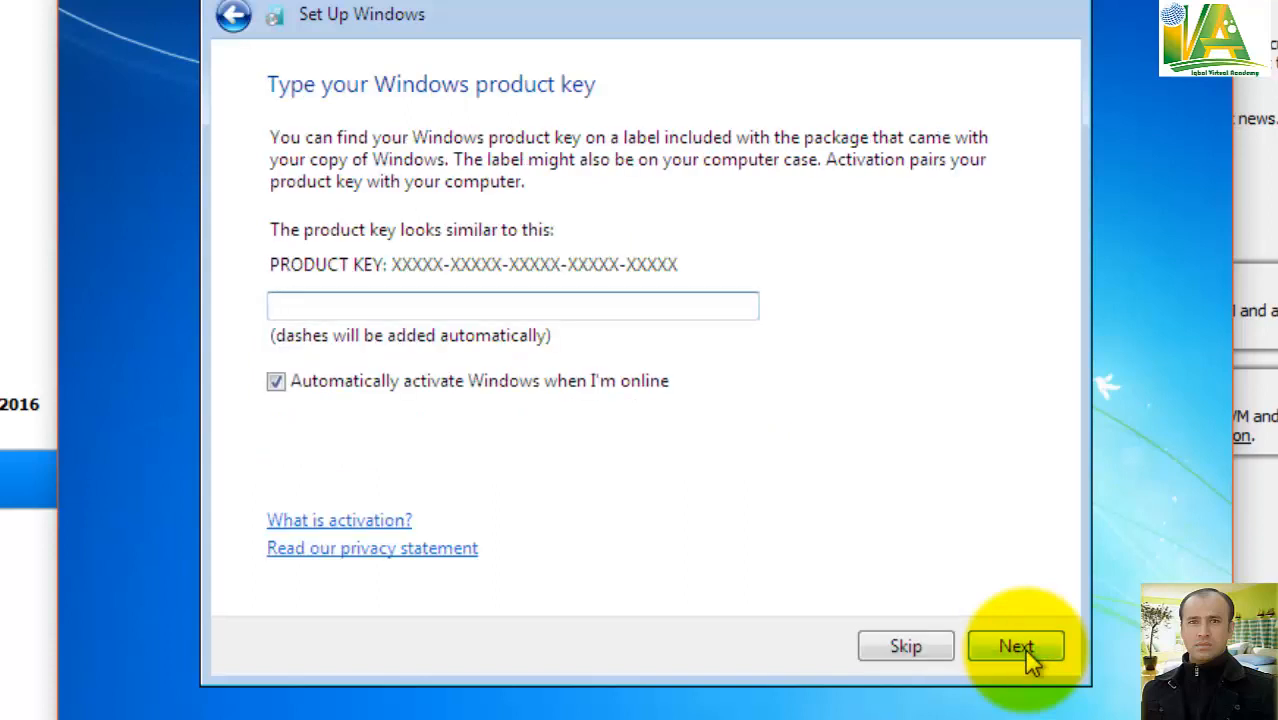
click(1026, 648)
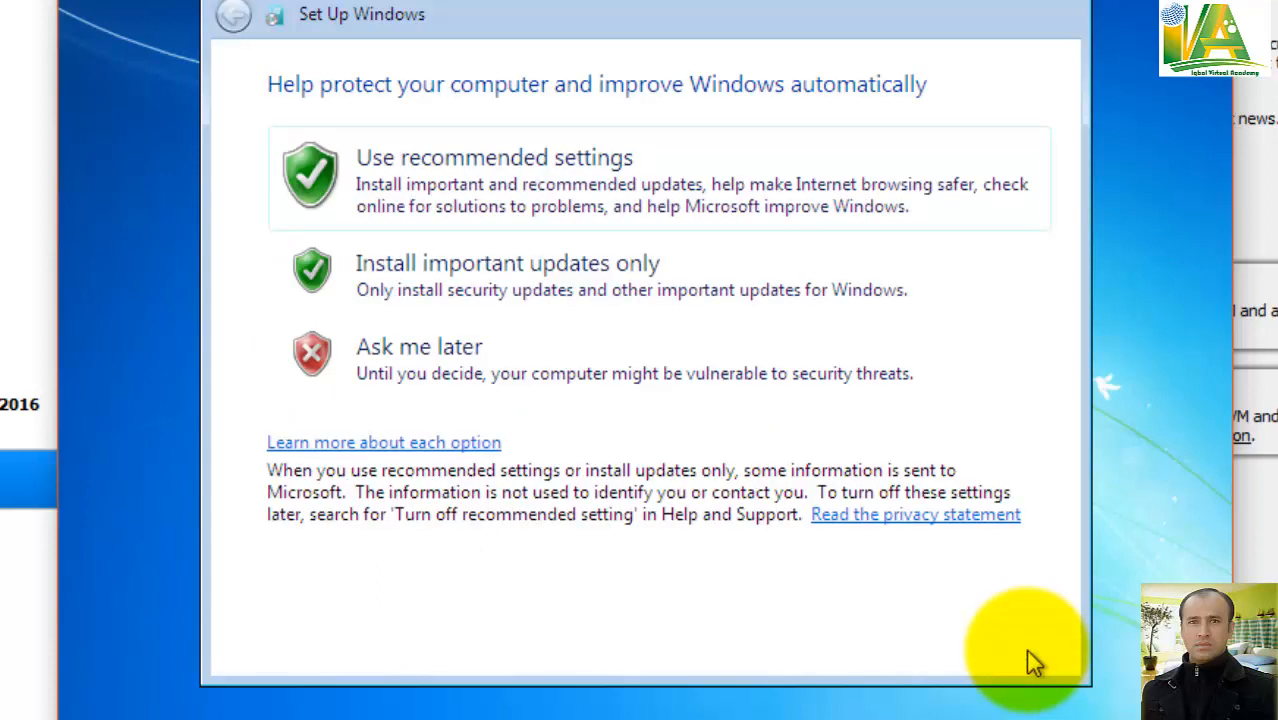
click(650, 362)
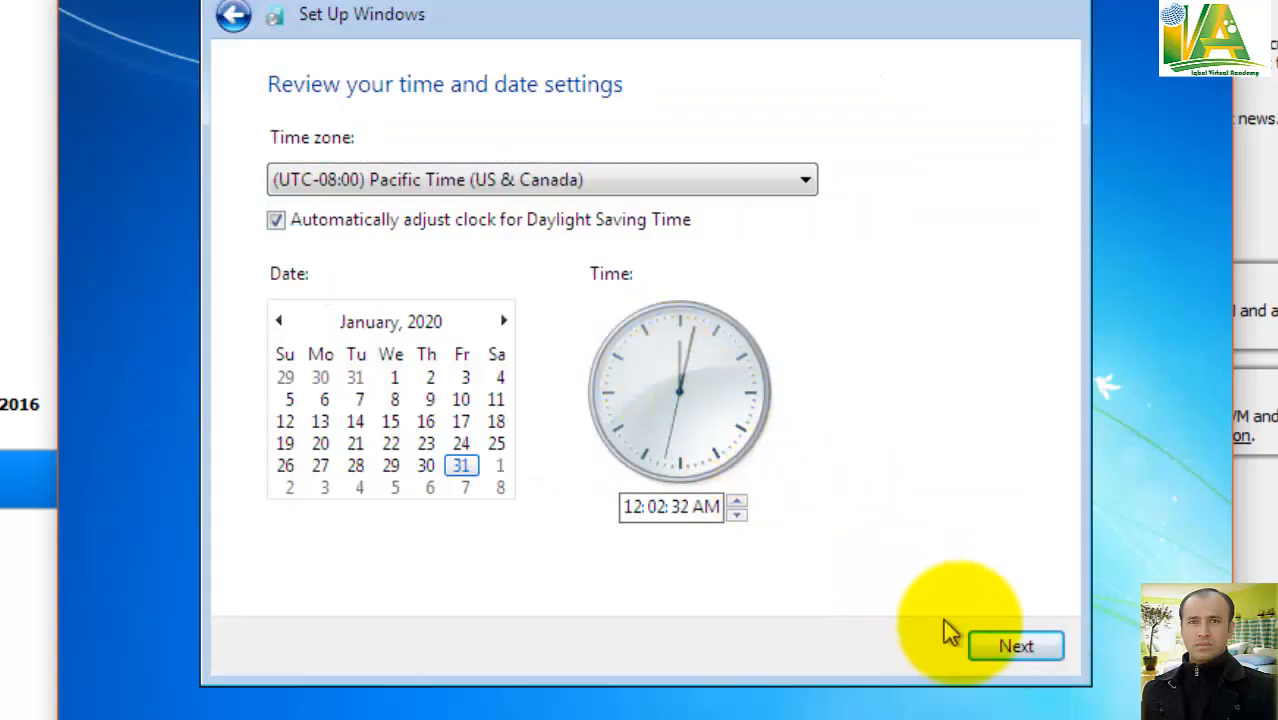
Set the time zone to (UTC+05:00) Islamabad, Karachi and choose Home network as the computer's current location.
click(621, 187)
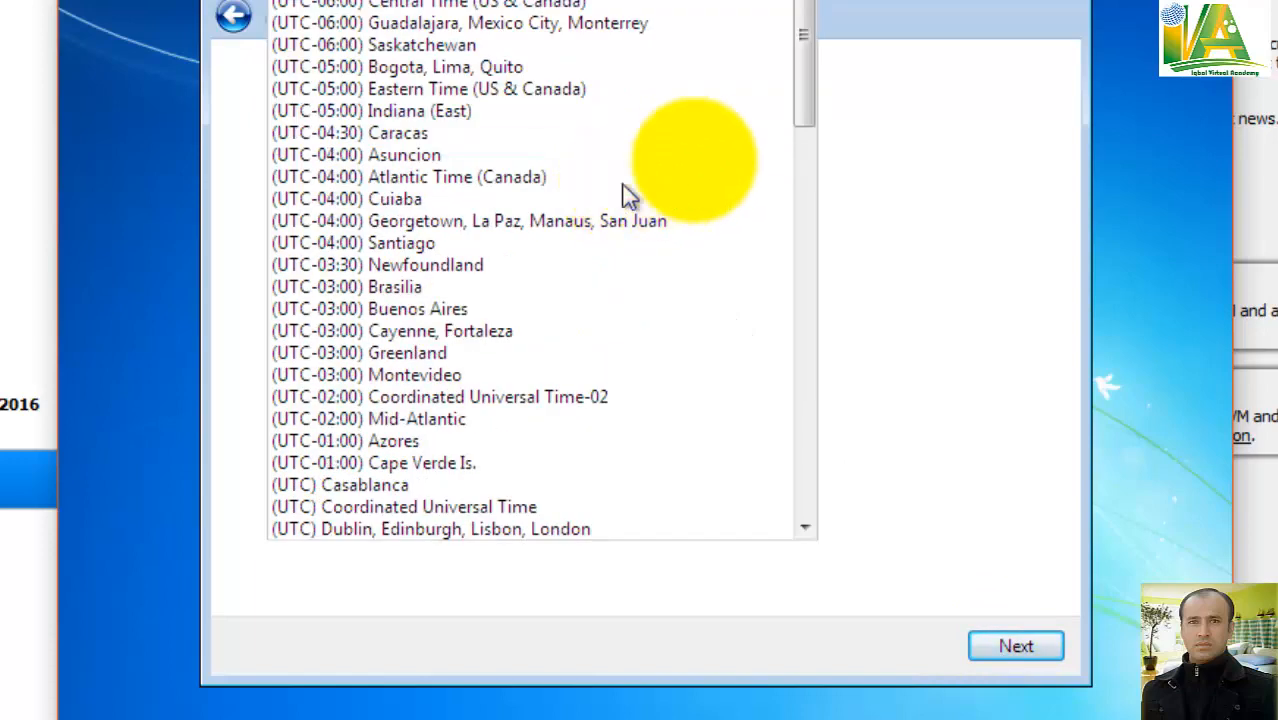
drag(808, 95, 803, 314)
click(601, 374)
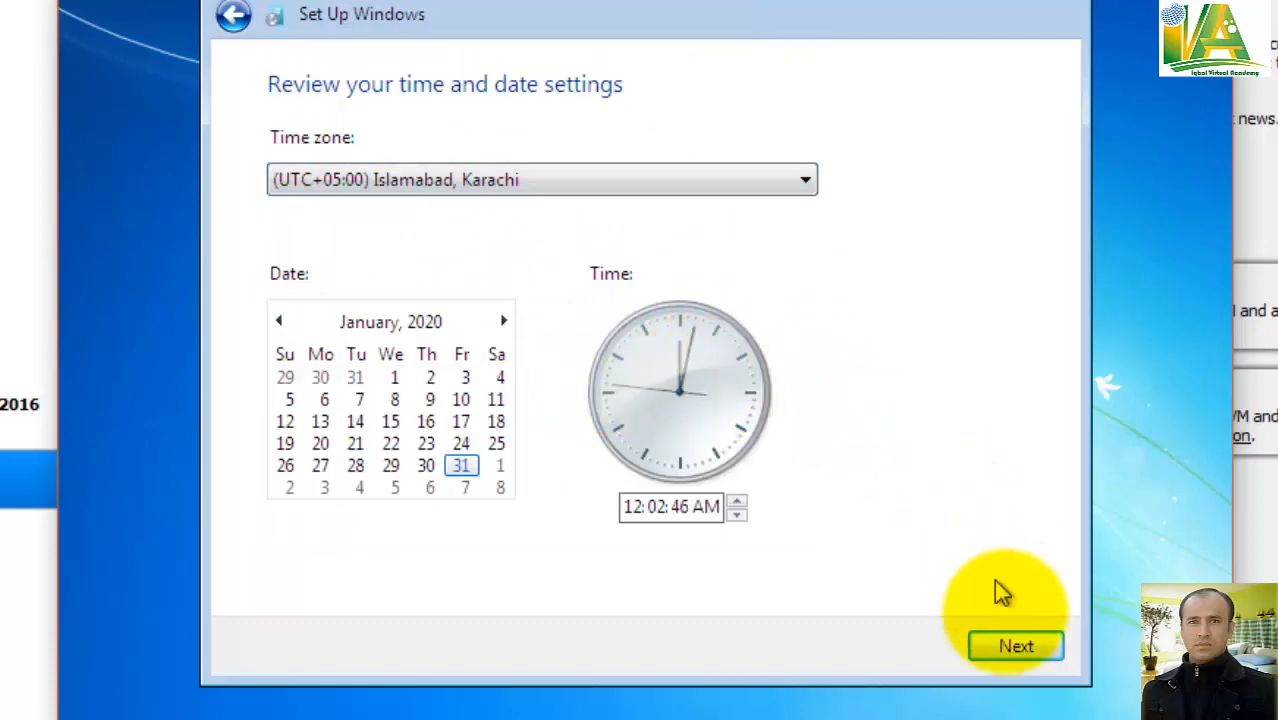
click(1017, 648)
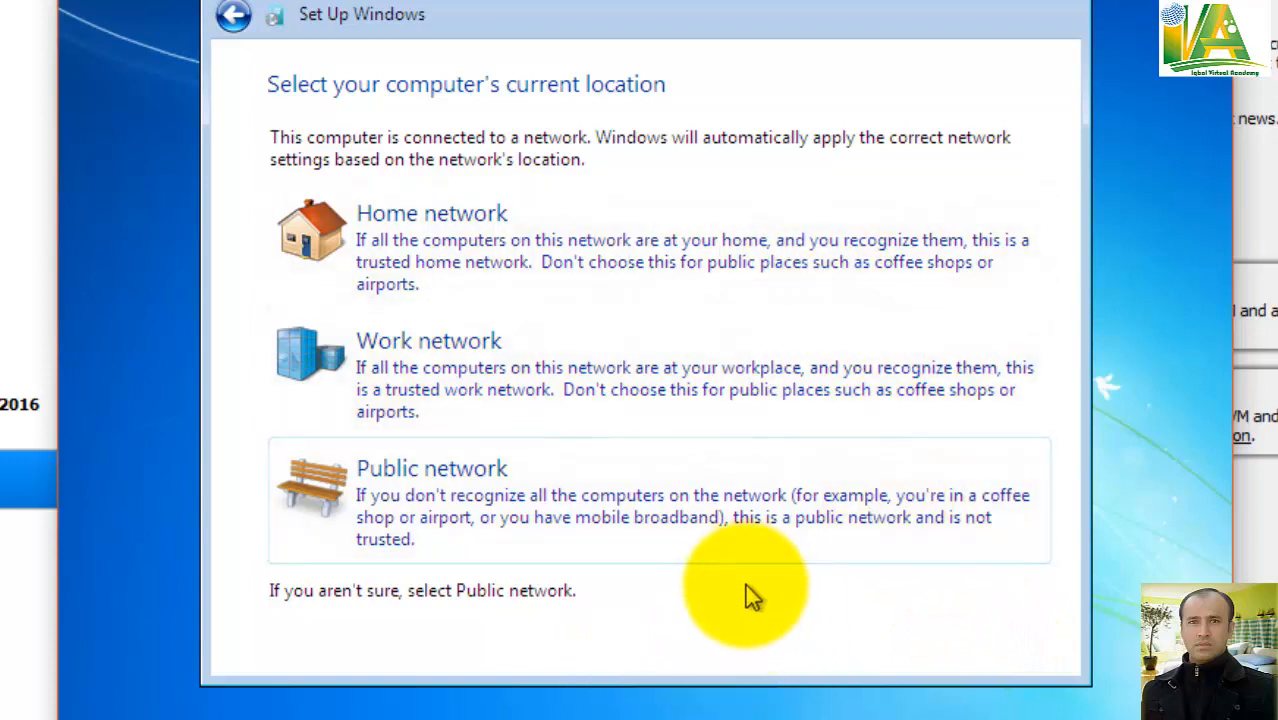
click(601, 281)
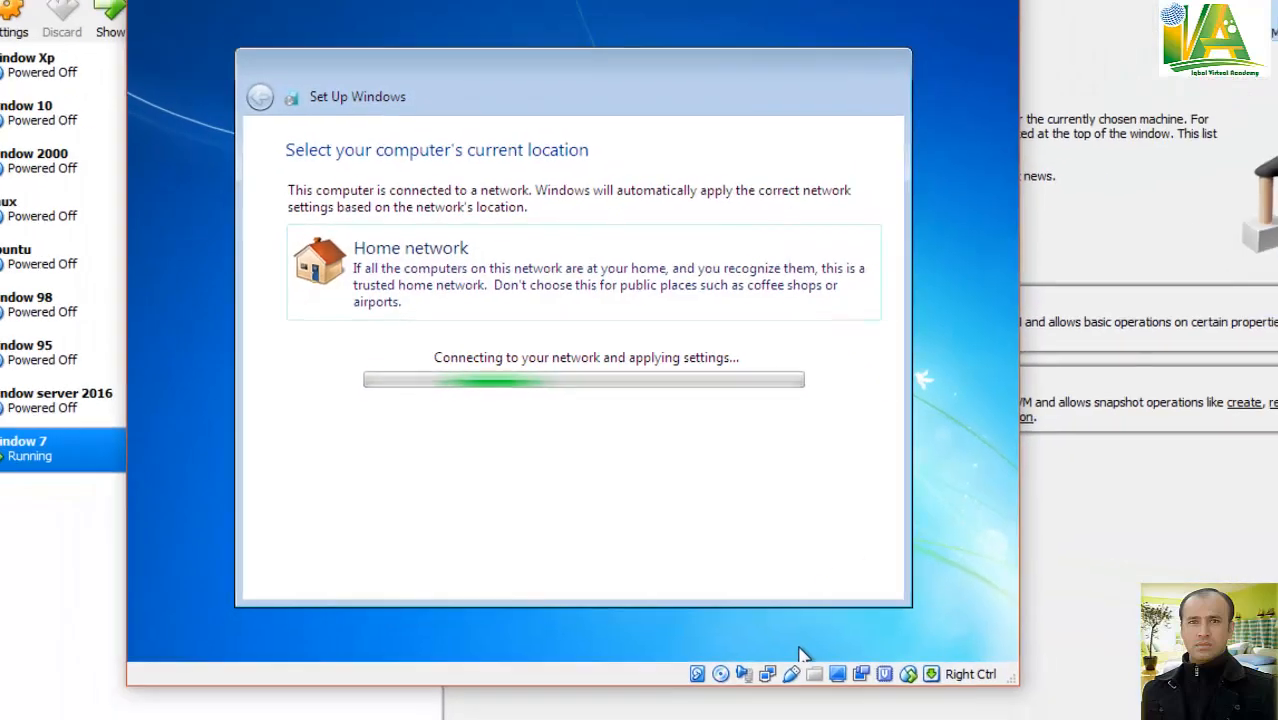
Read on through steps 4 to 10 and beyond in the Word document "window 7 step bys step.docx".
mouse_move(713, 695)
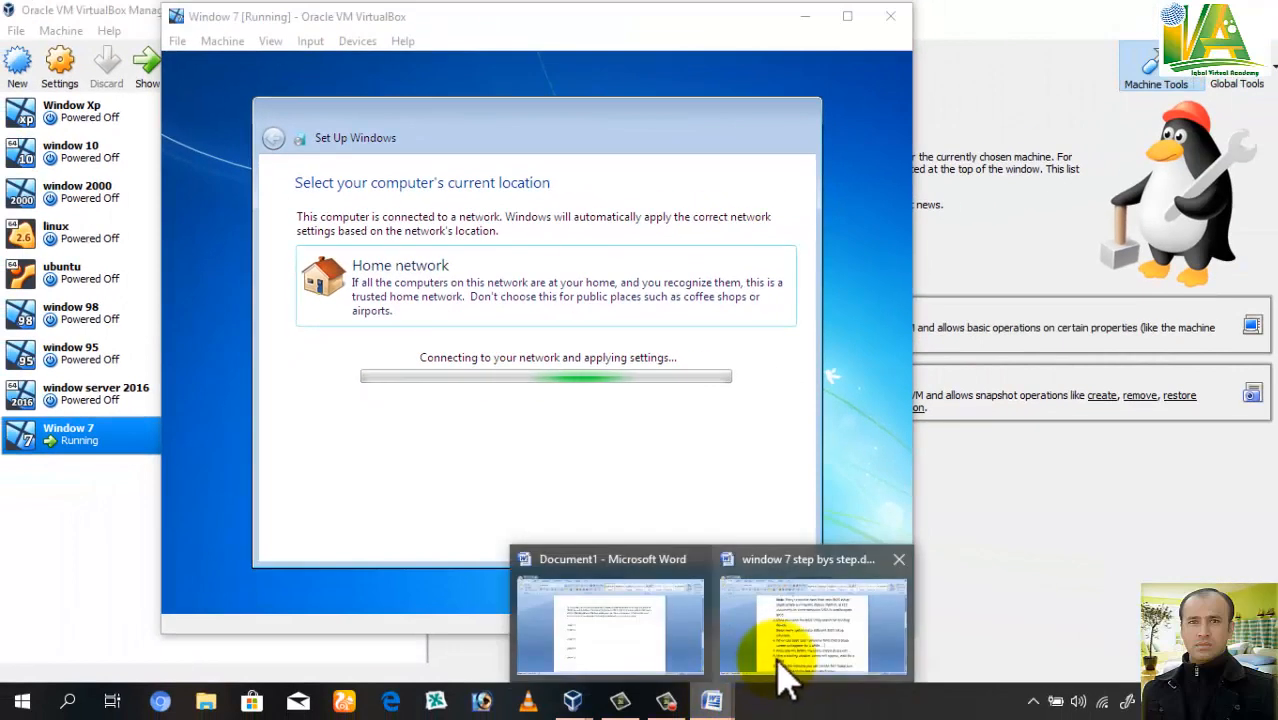
click(772, 668)
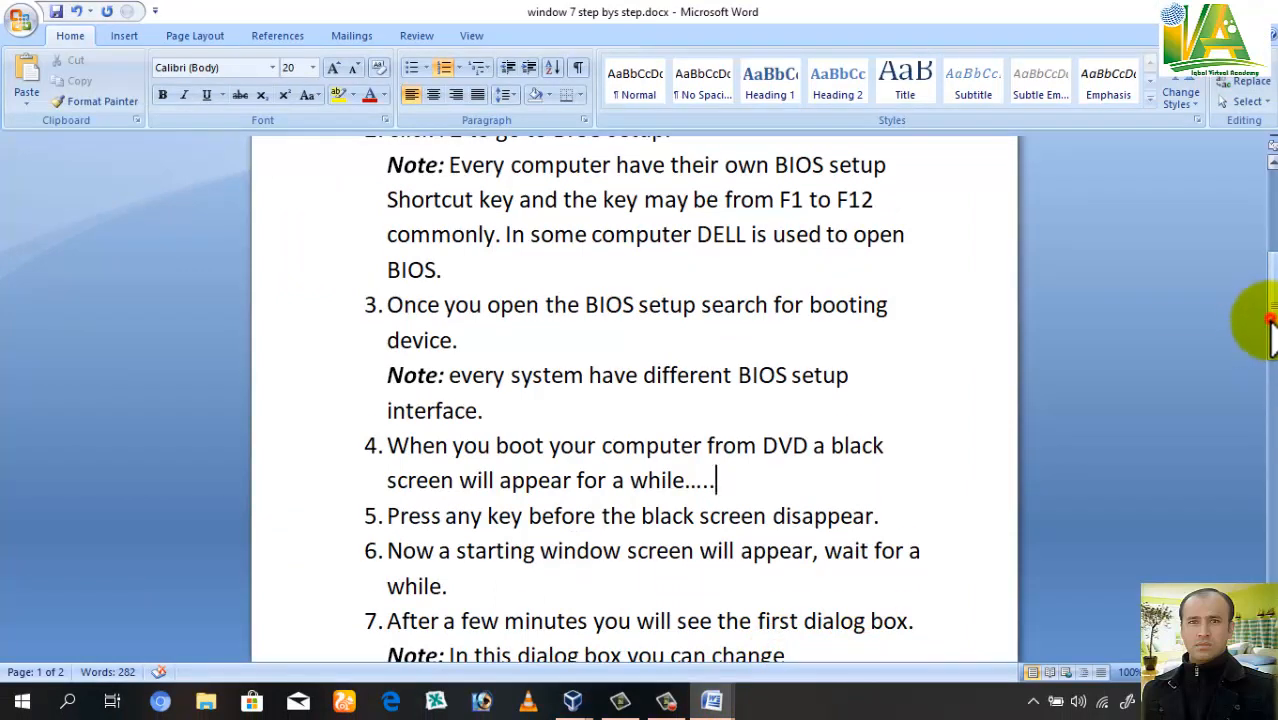
drag(1270, 322, 1272, 409)
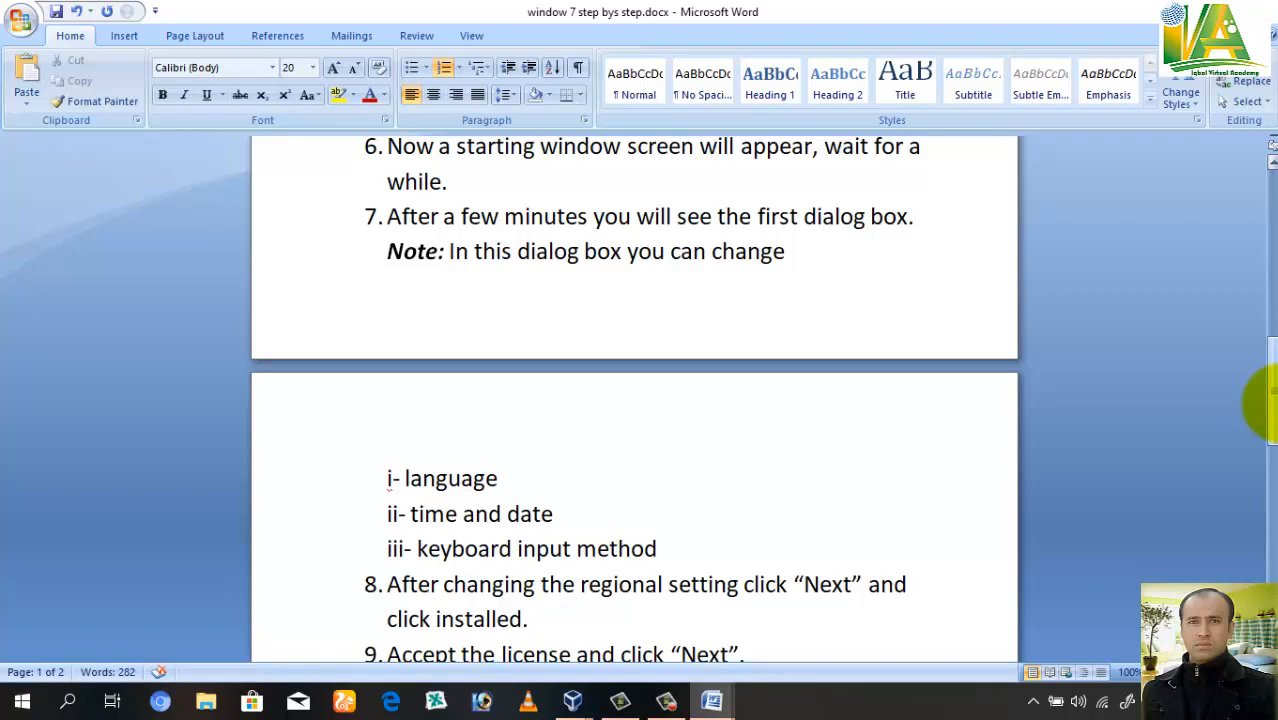
drag(1266, 390, 1268, 412)
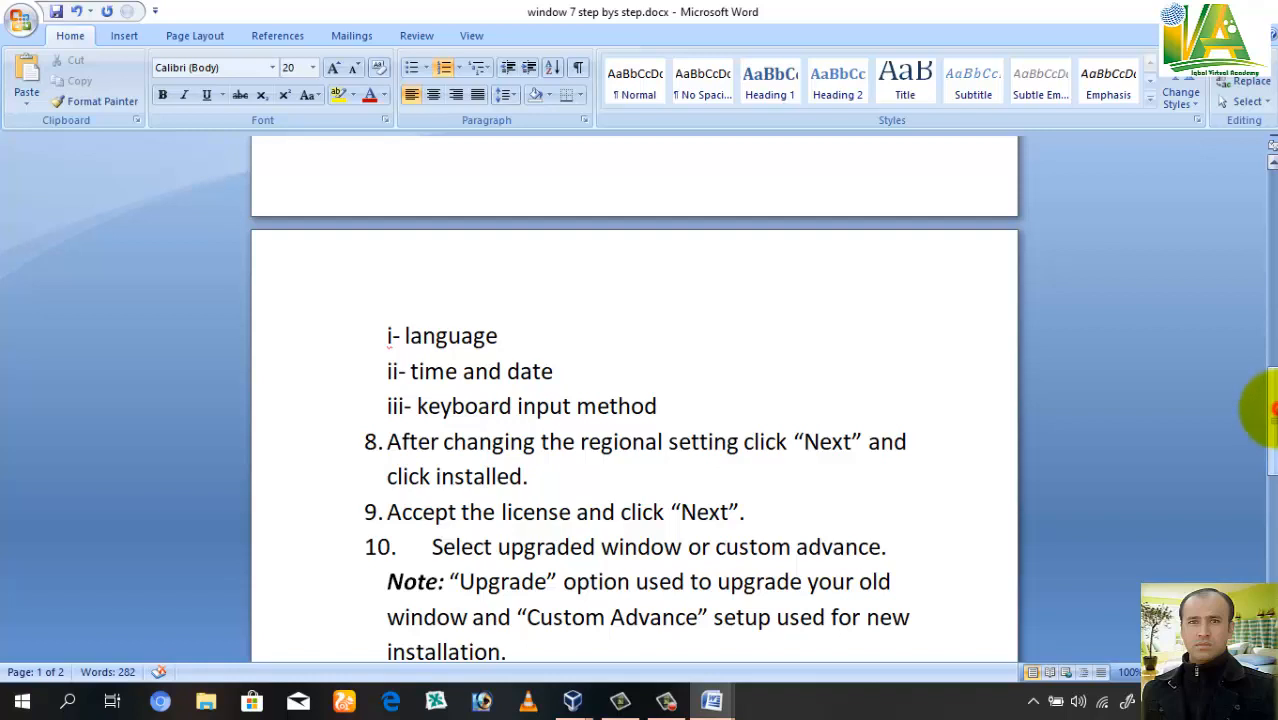
drag(1272, 409, 1271, 421)
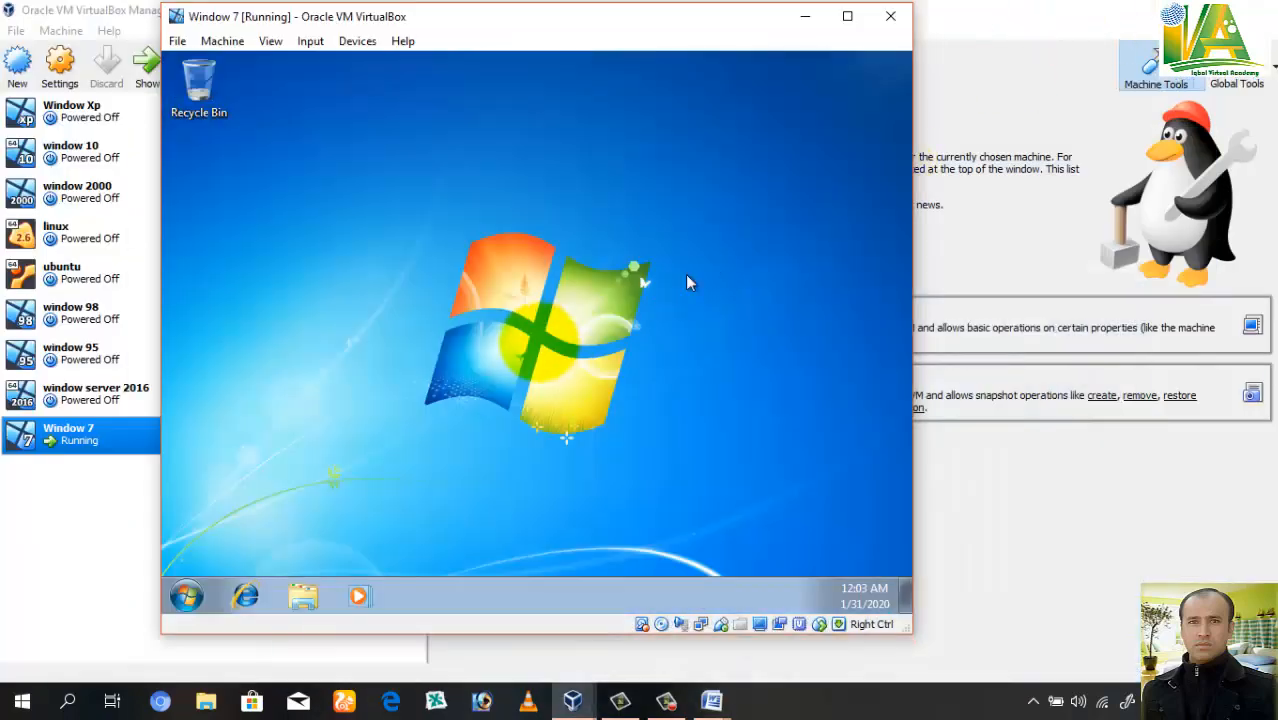
Show the Computer, User's Files, Network and Control Panel icons on the Windows 7 desktop, then close the personalization settings.
right_click(600, 257)
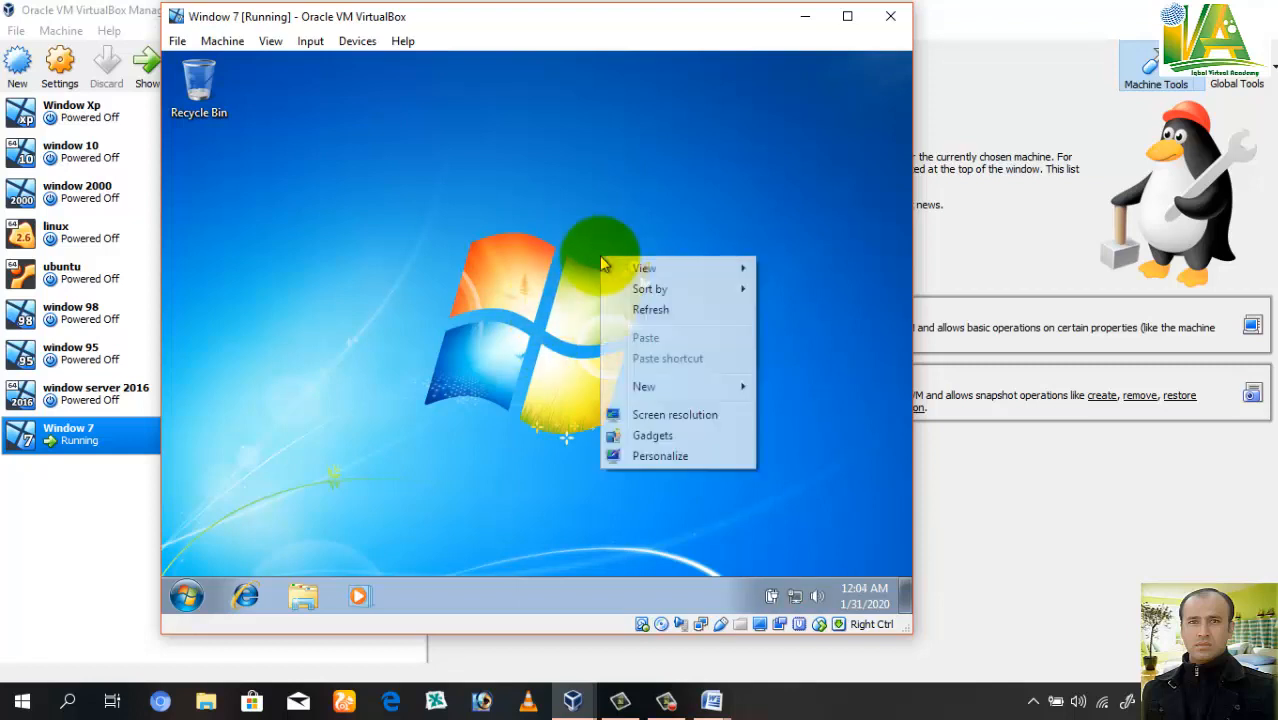
click(642, 457)
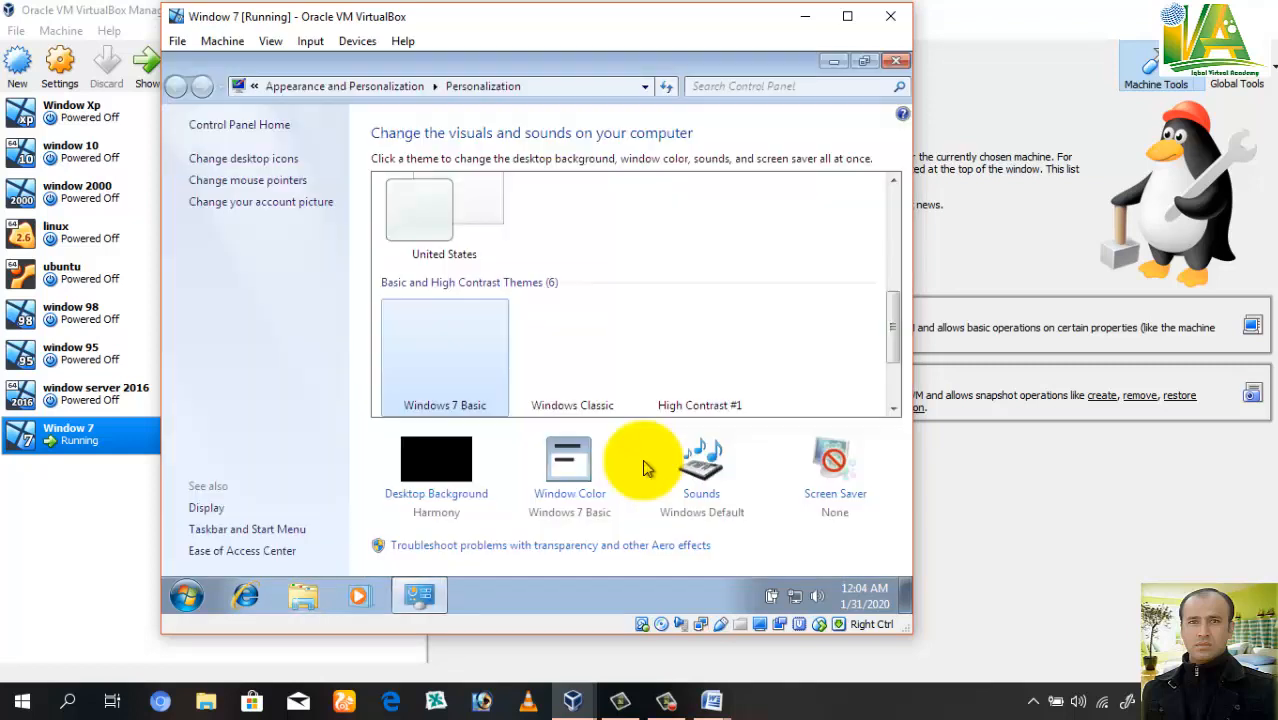
click(248, 162)
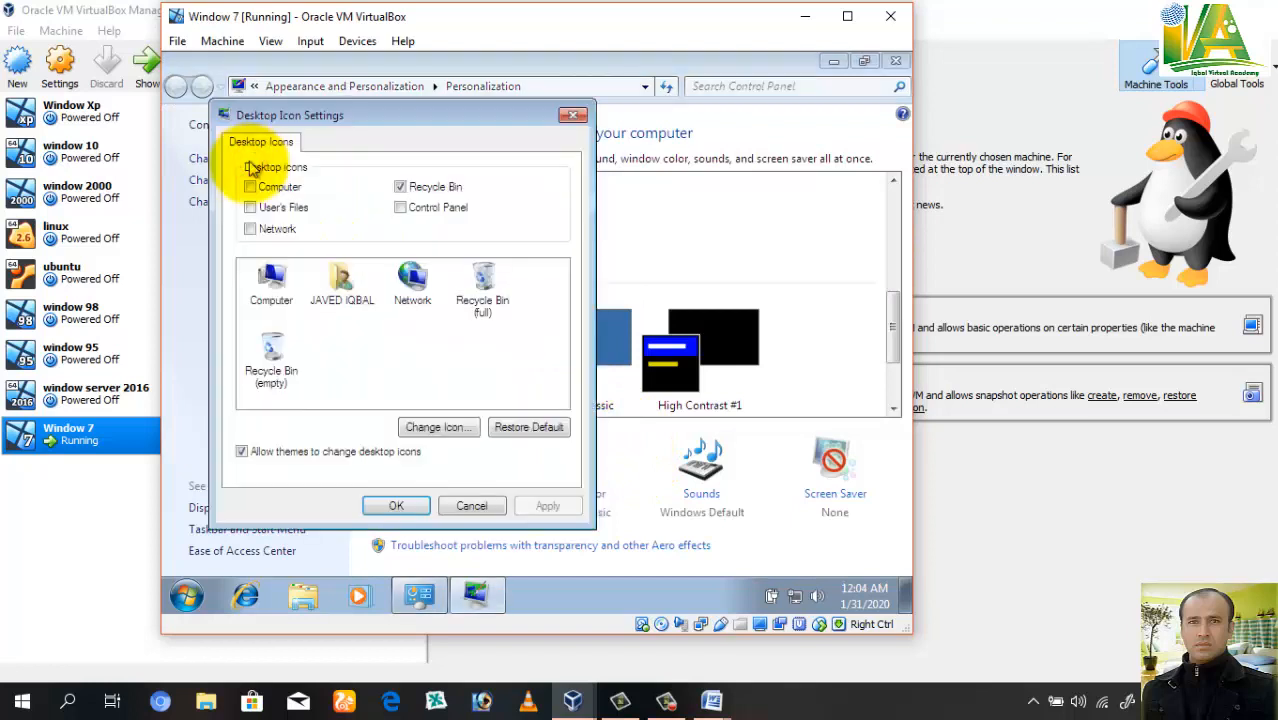
click(253, 188)
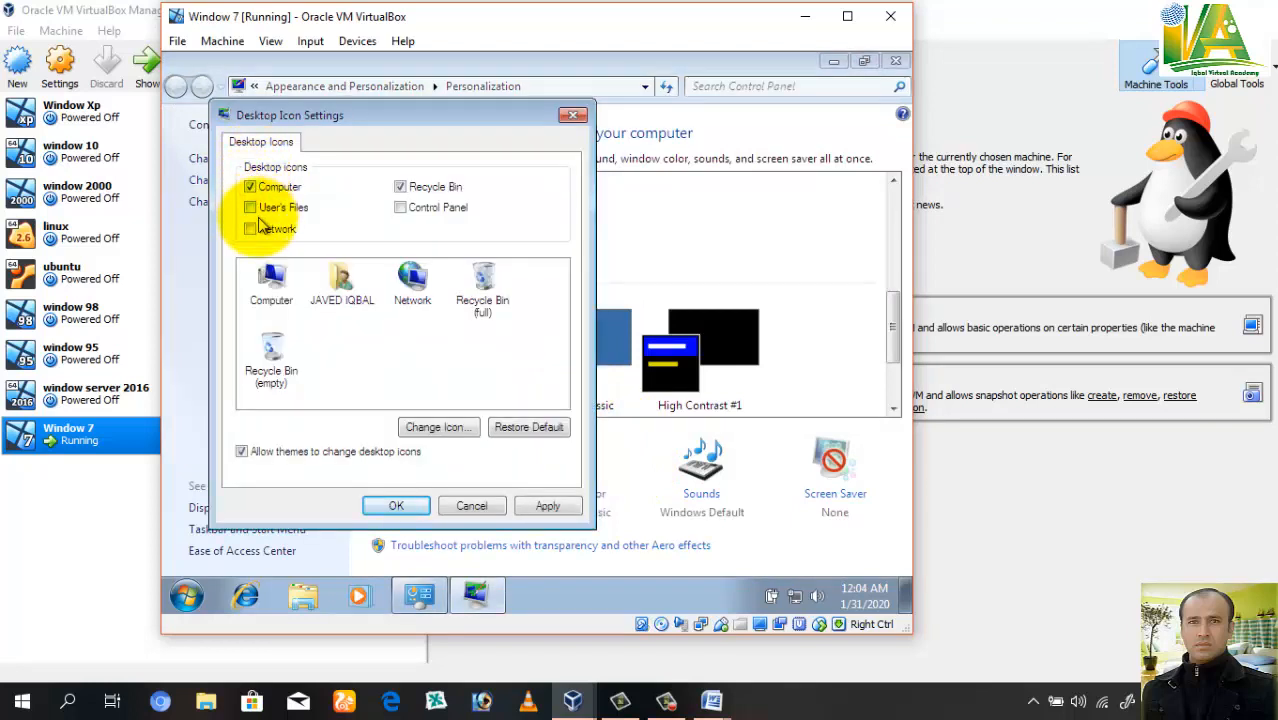
click(250, 229)
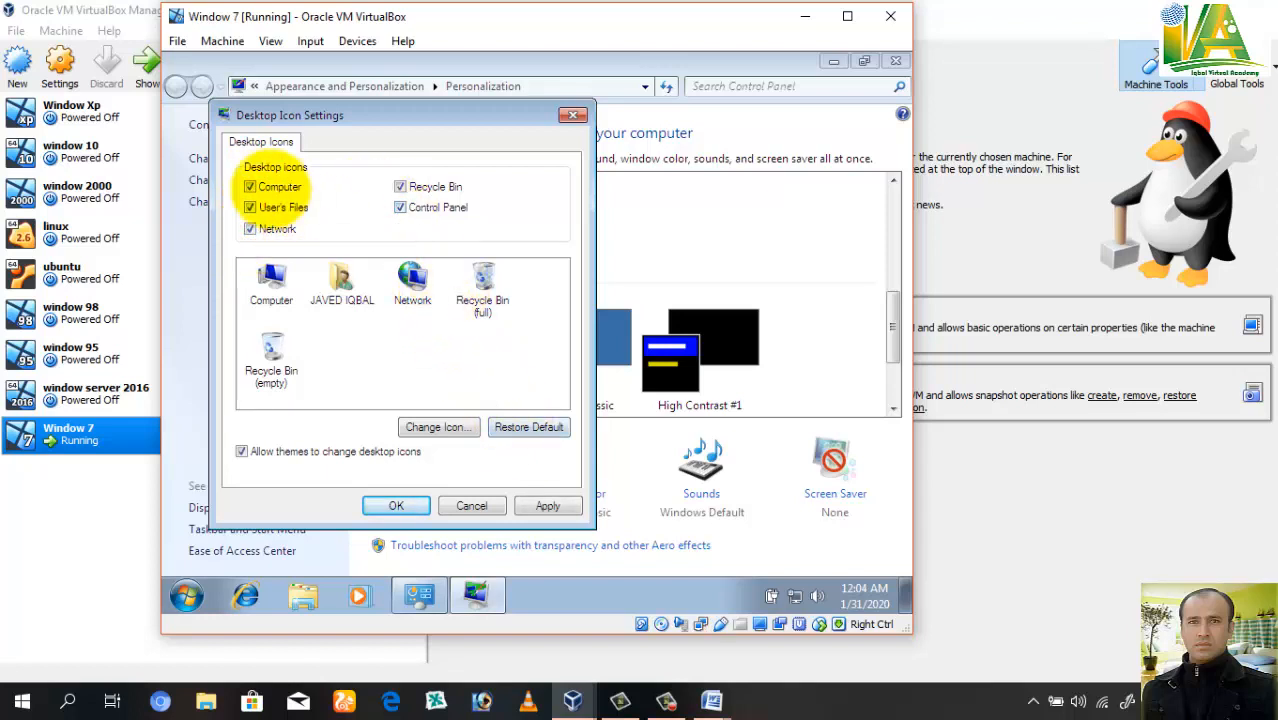
click(524, 507)
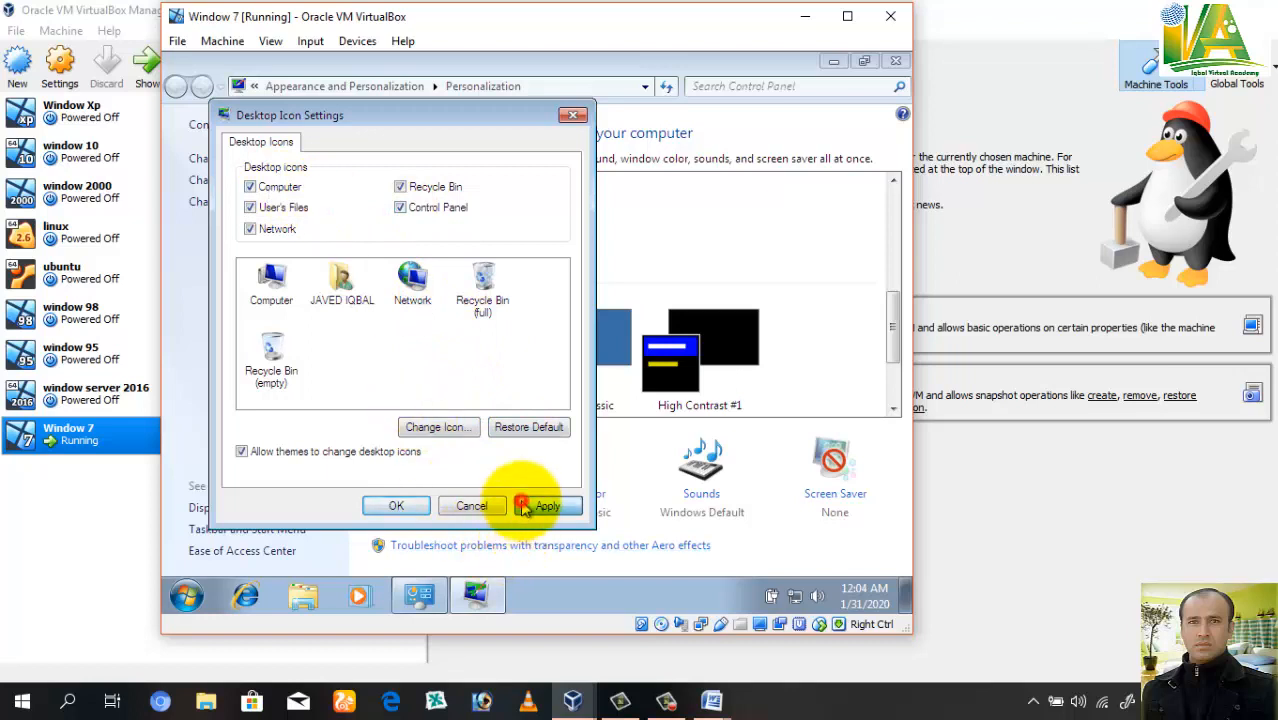
click(396, 506)
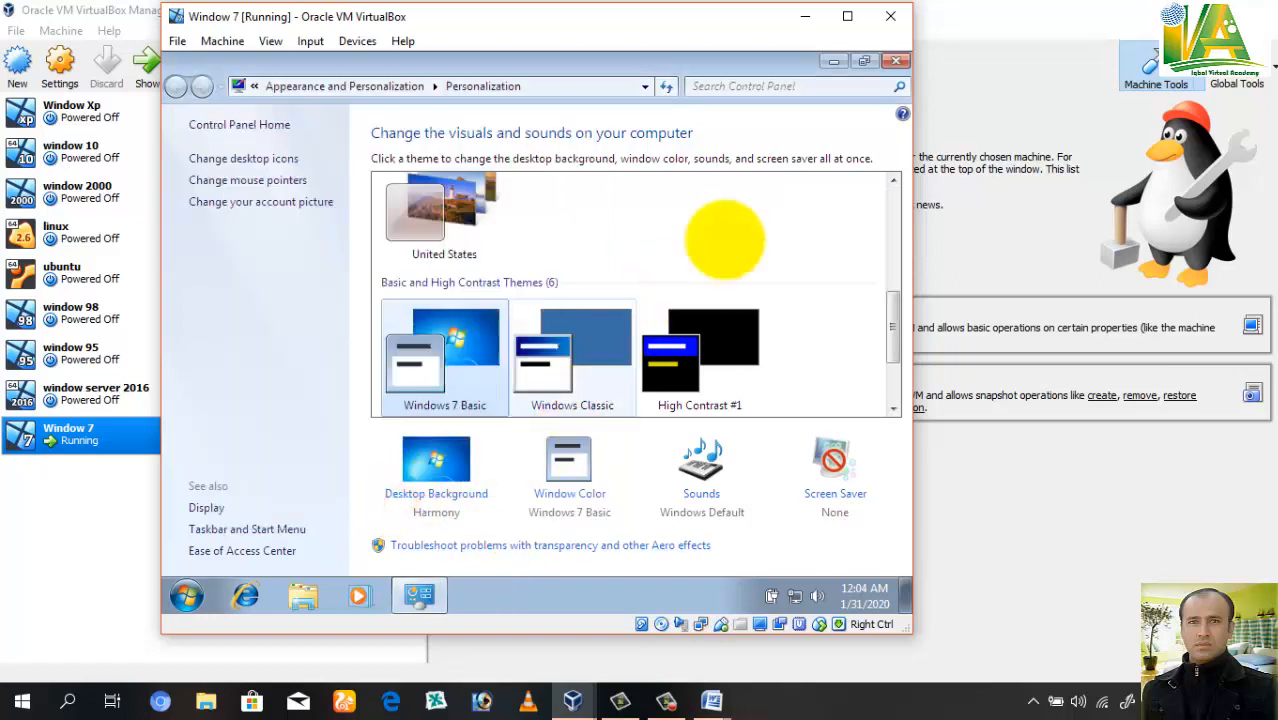
click(896, 62)
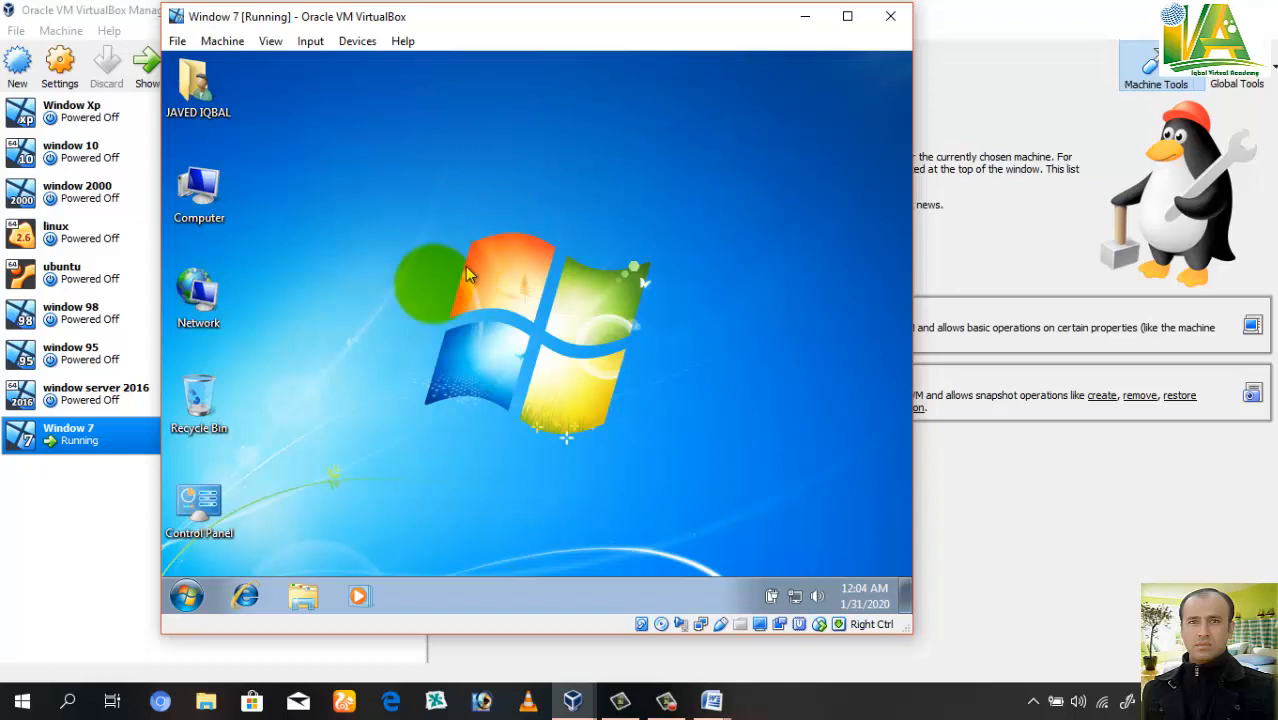
Look at the Windows 7 Start menu, the drives under Computer and the Control Panel categories, closing each again.
click(189, 598)
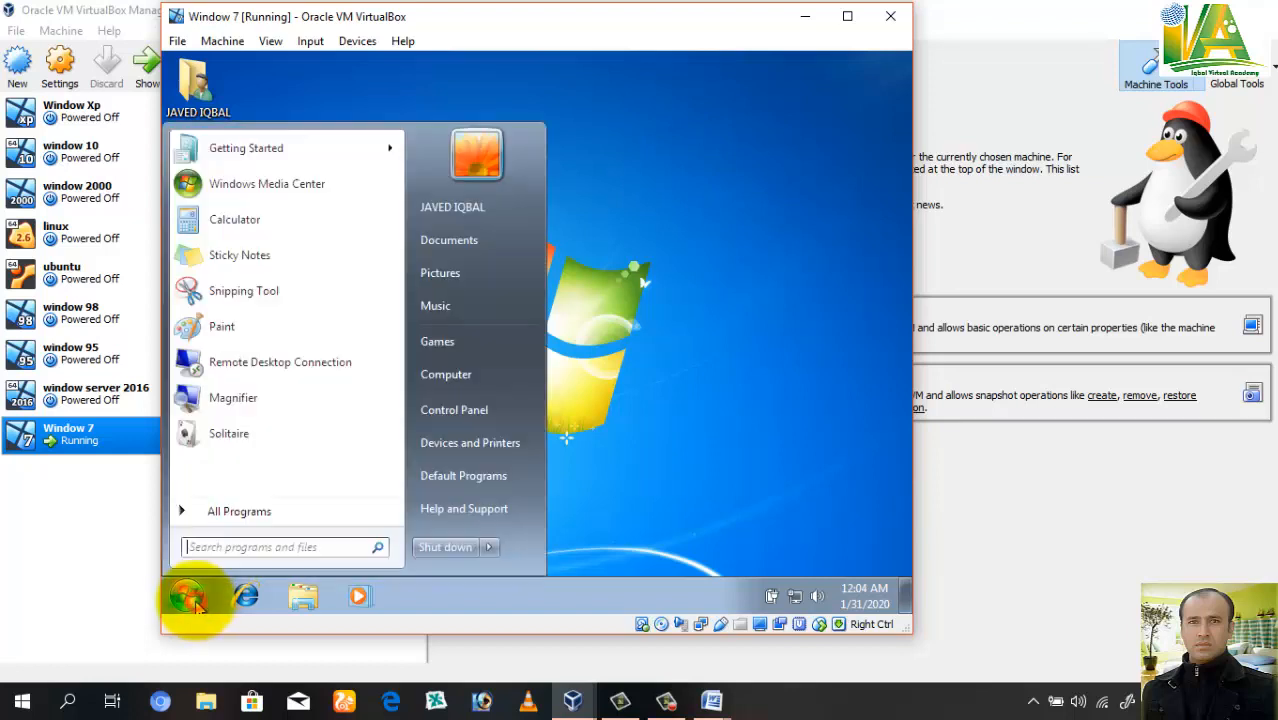
click(670, 238)
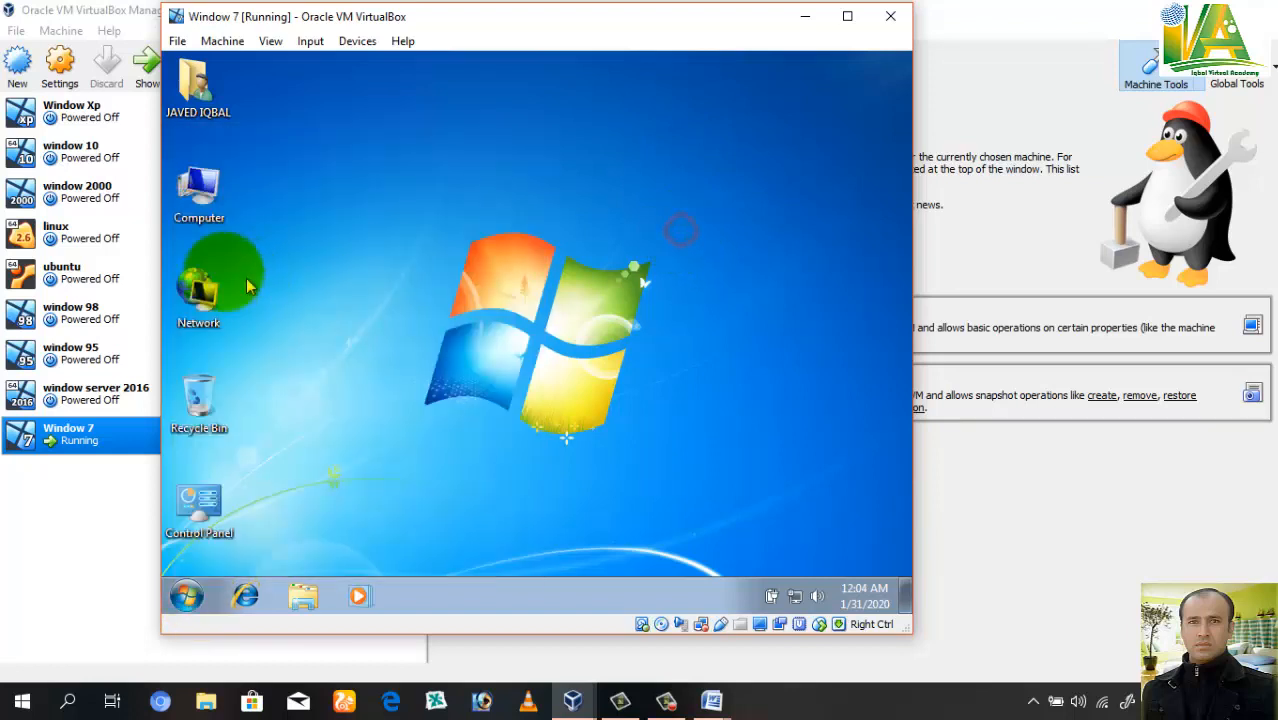
double_click(203, 195)
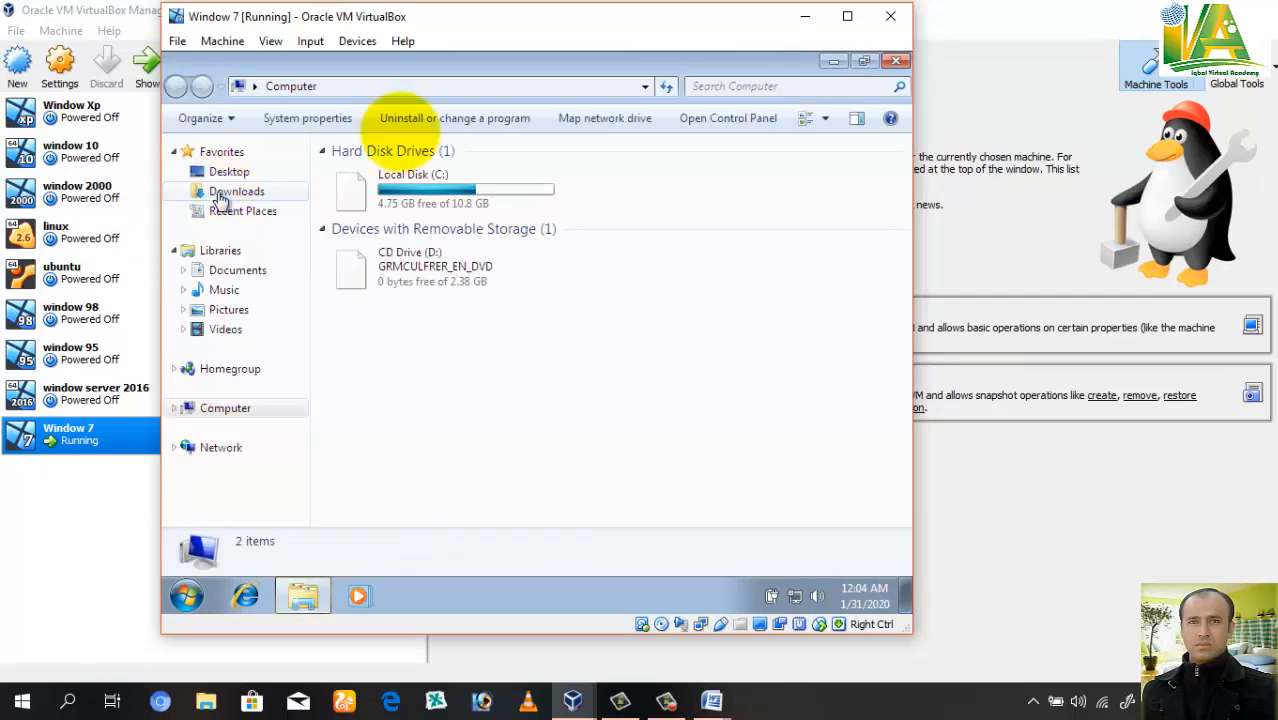
click(896, 61)
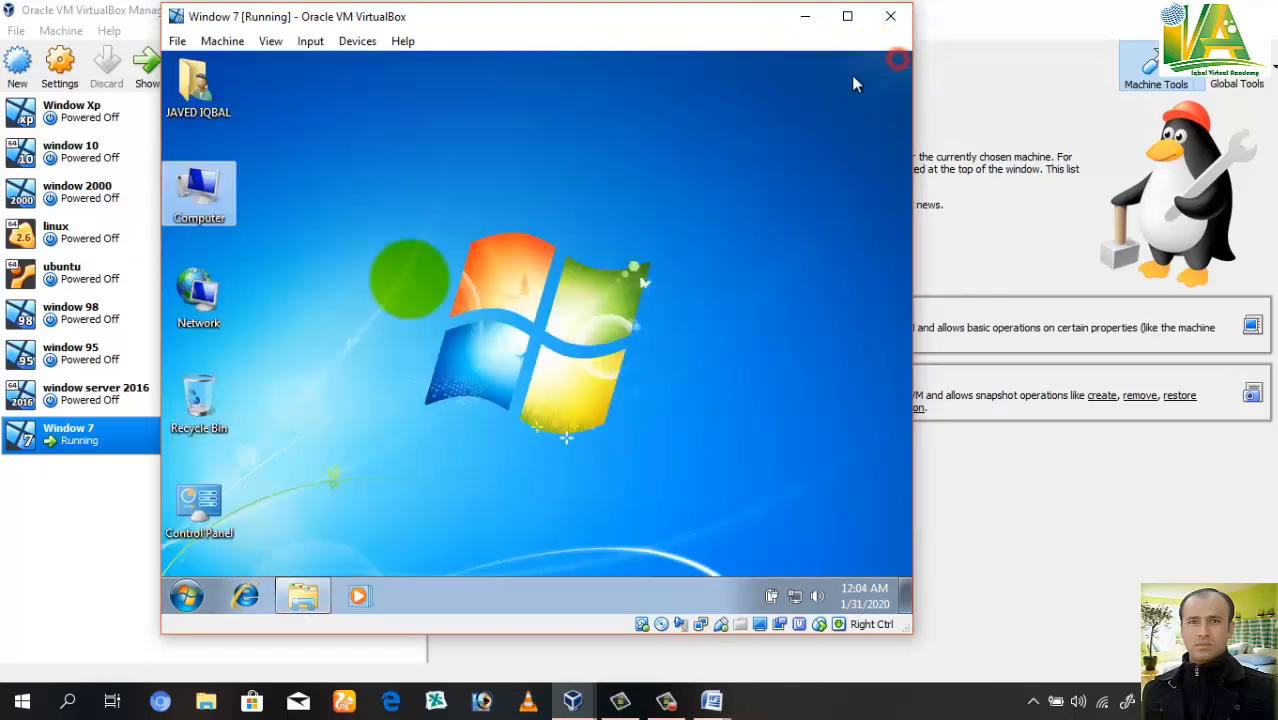
double_click(205, 502)
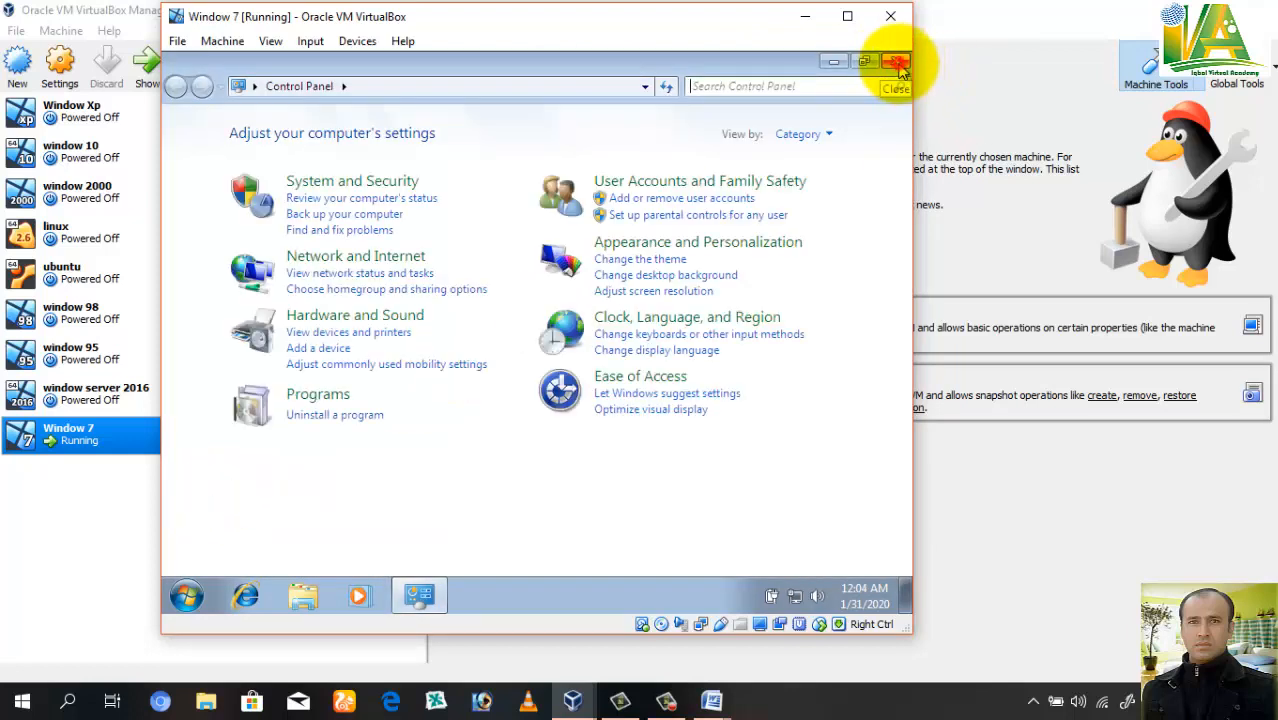
click(897, 63)
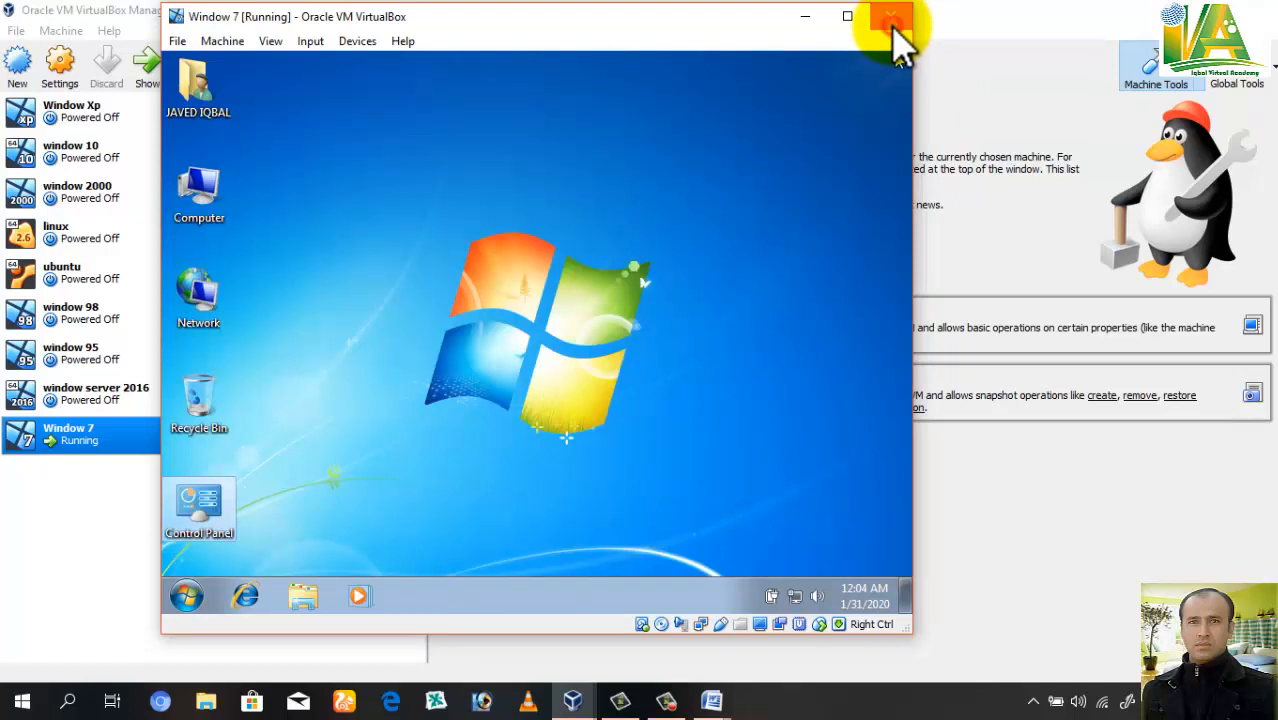
click(891, 22)
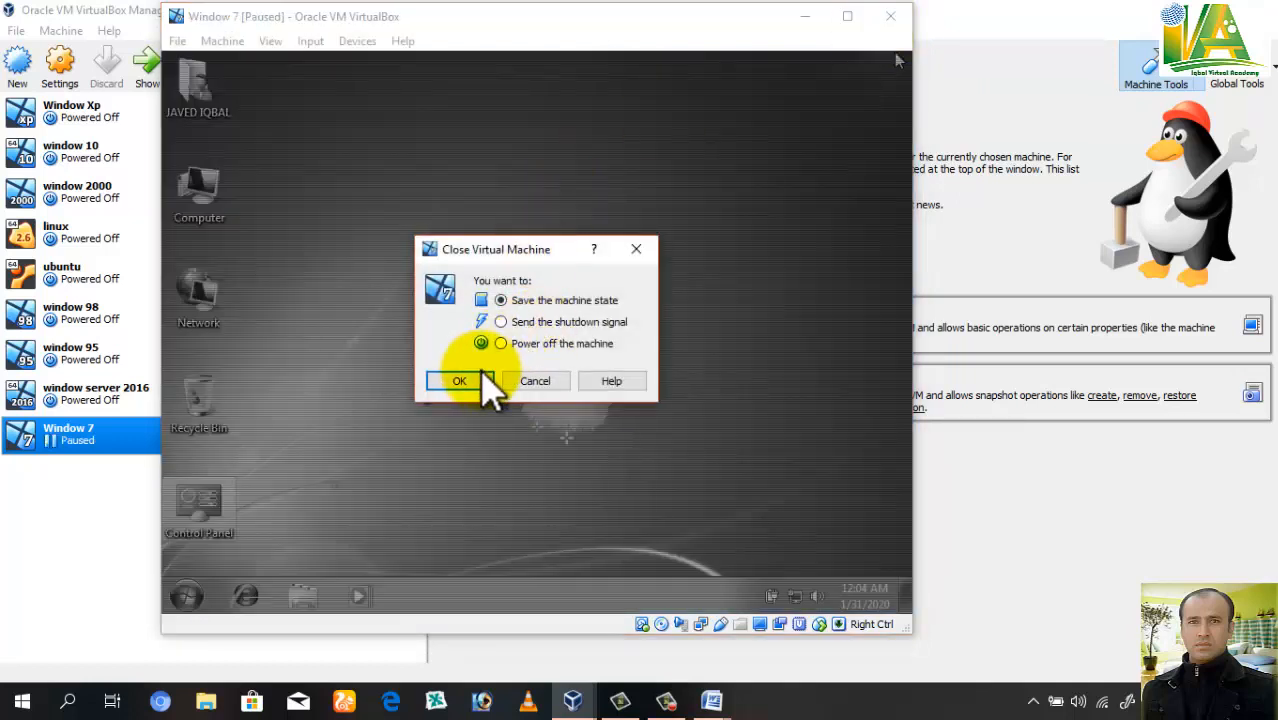
click(533, 381)
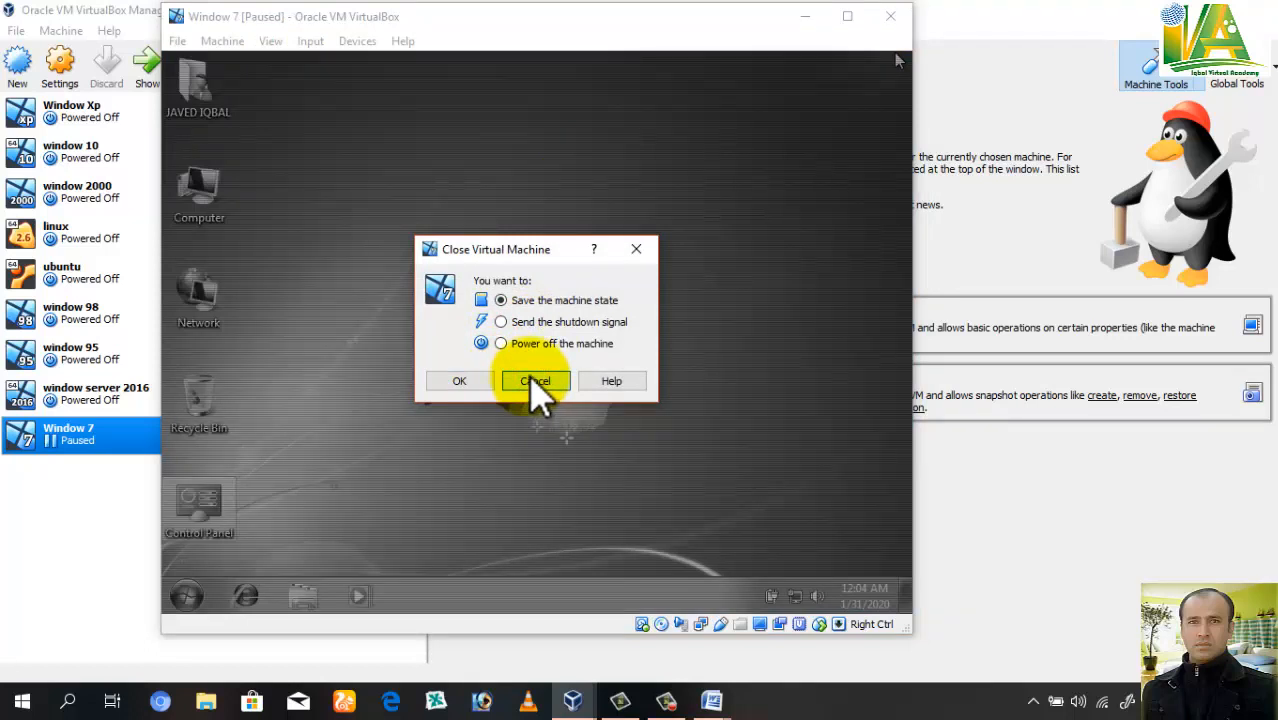
click(533, 381)
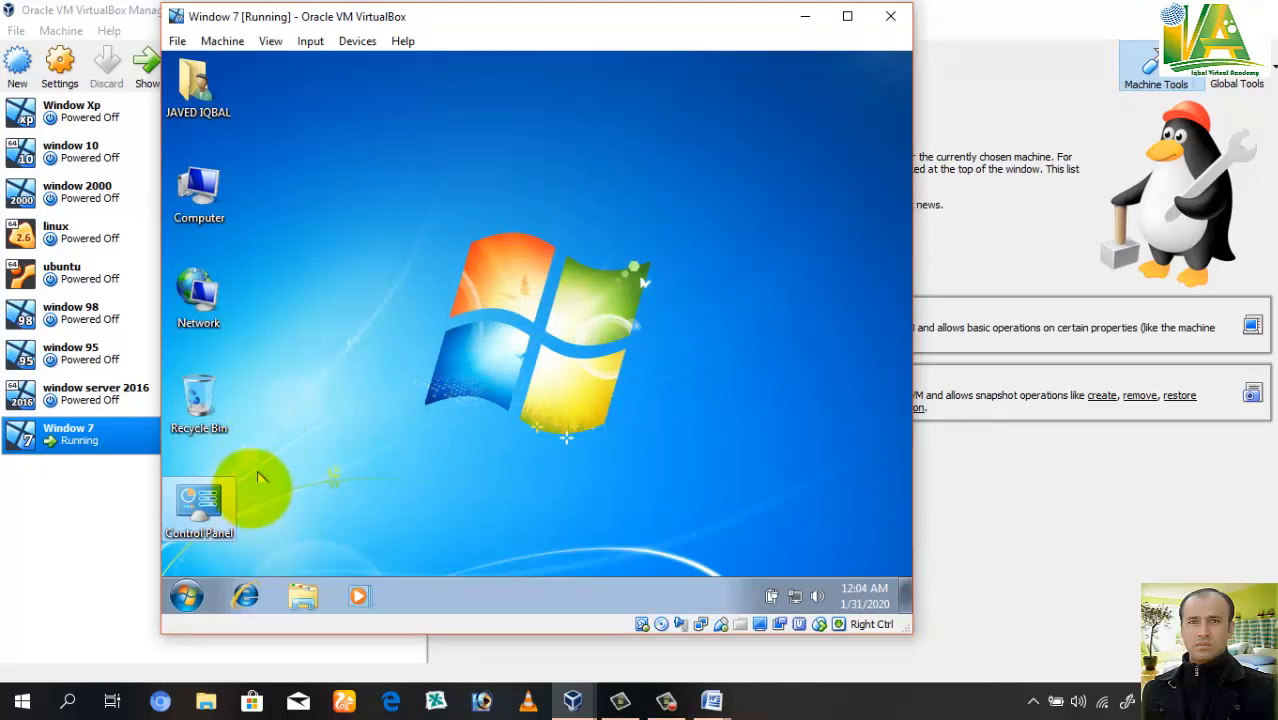
Shut down Windows 7 from inside the virtual machine.
click(188, 597)
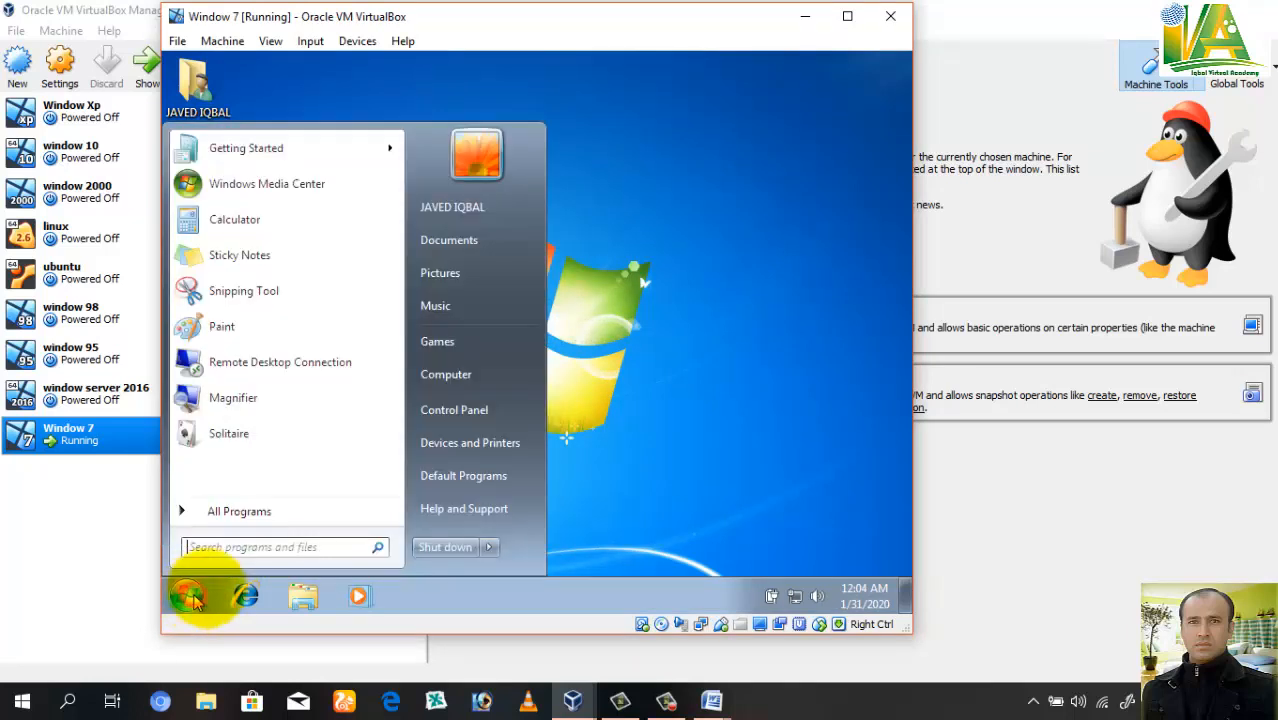
click(443, 550)
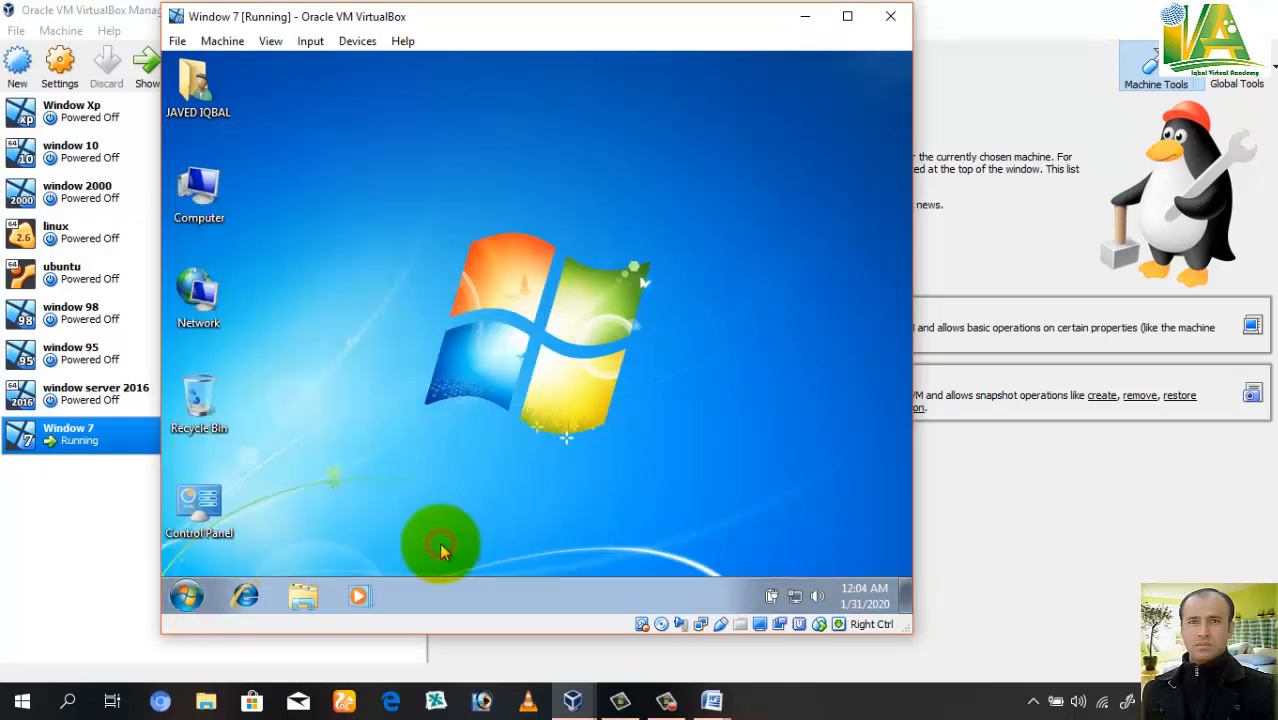